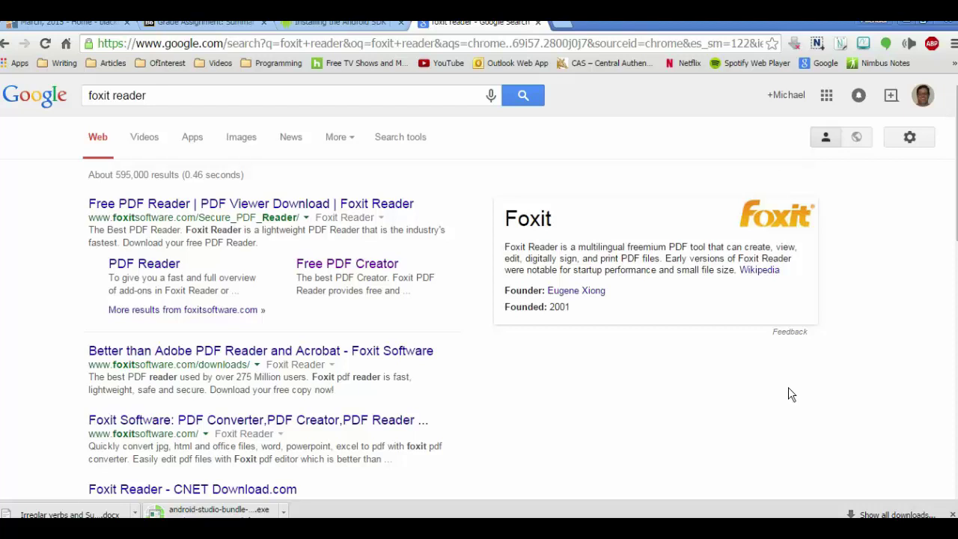
# Step: Select an entry on the Google results page for 'foxit reader'
pyautogui.click(563, 405)
# Step: Switch to the Blackboard grading page and place a proofing stamp after the word 'doll'
pyautogui.click(197, 24)
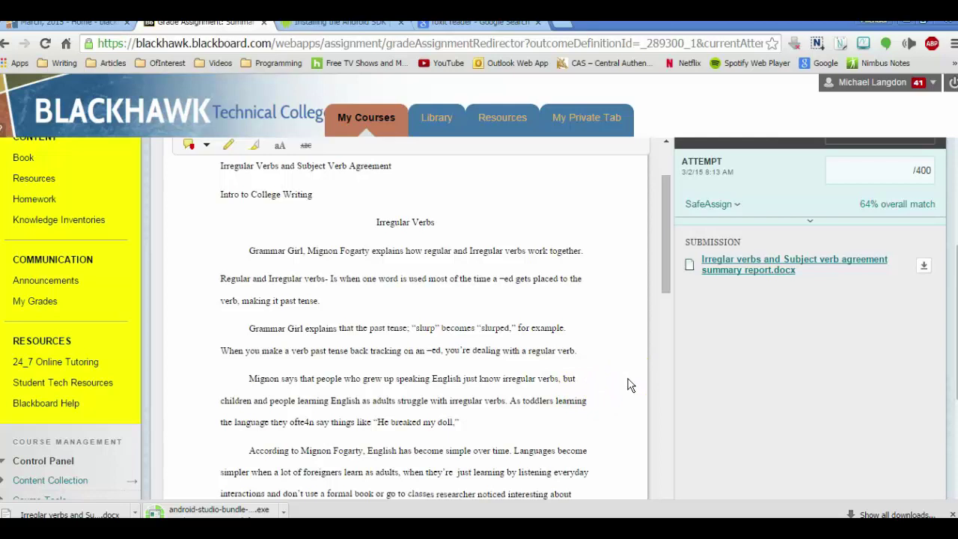
pyautogui.click(683, 366)
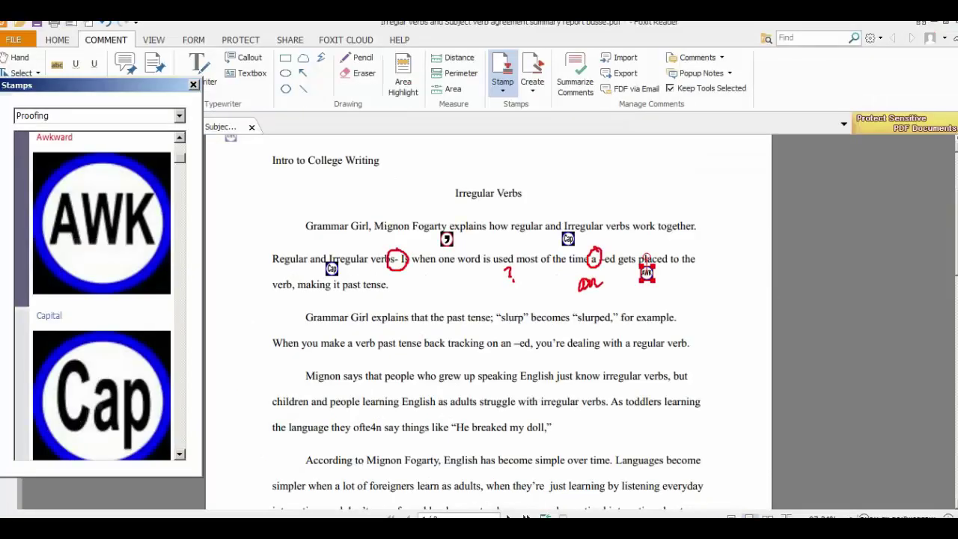
pyautogui.click(552, 432)
# Step: Move the Stamps palette down and left so it no longer covers the Comment ribbon
pyautogui.click(542, 346)
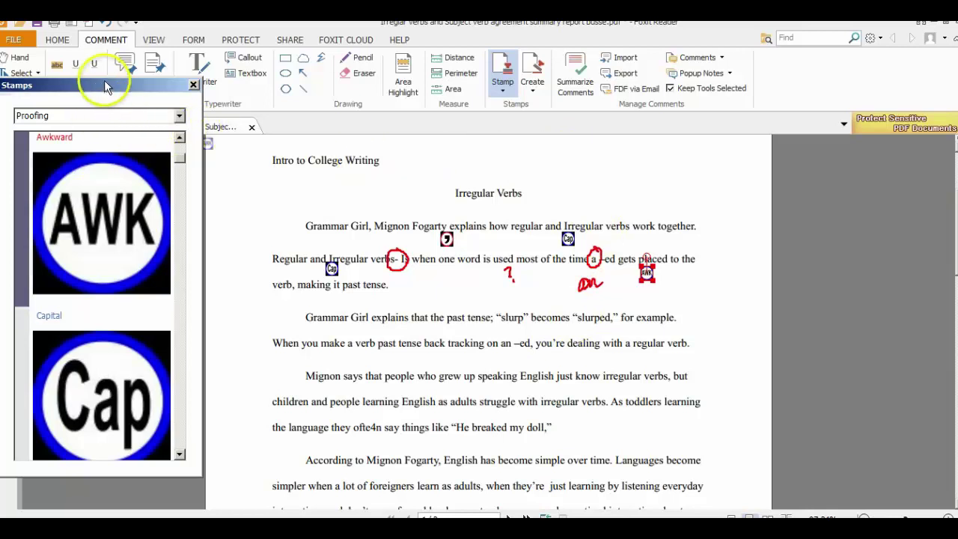
pyautogui.moveTo(104, 87); pyautogui.dragTo(68, 136)
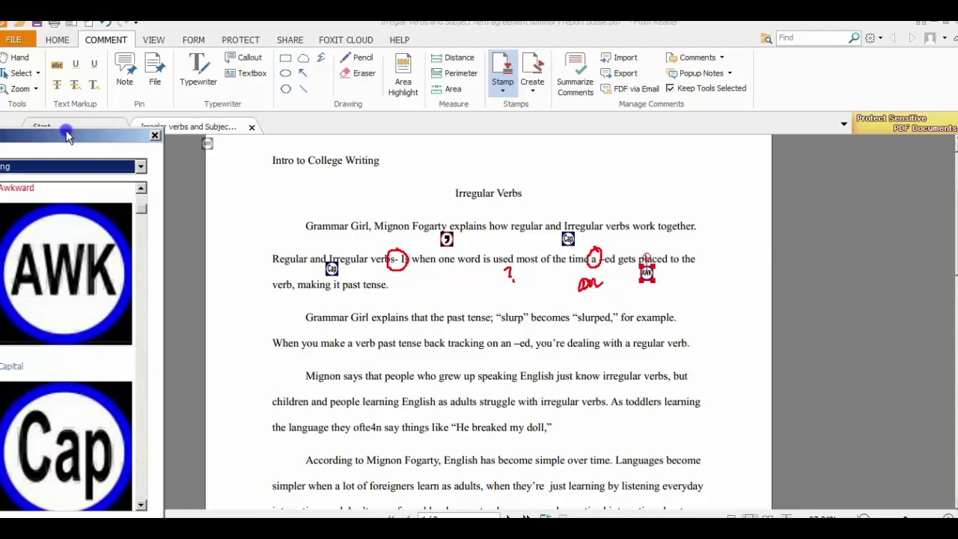
pyautogui.click(102, 45)
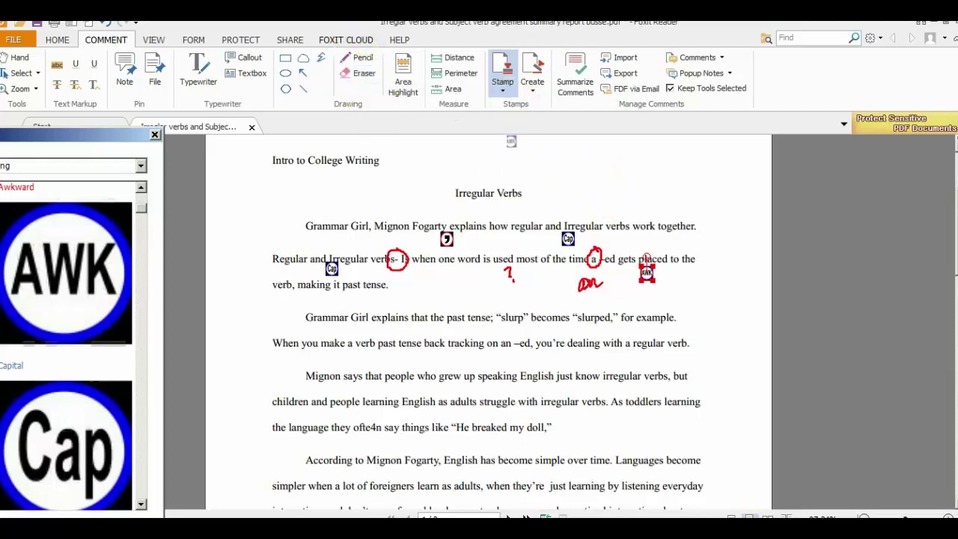
# Step: Circle the semicolon before 'slurp' in red with the Pencil, then draw and remove a trial arrow
pyautogui.click(358, 59)
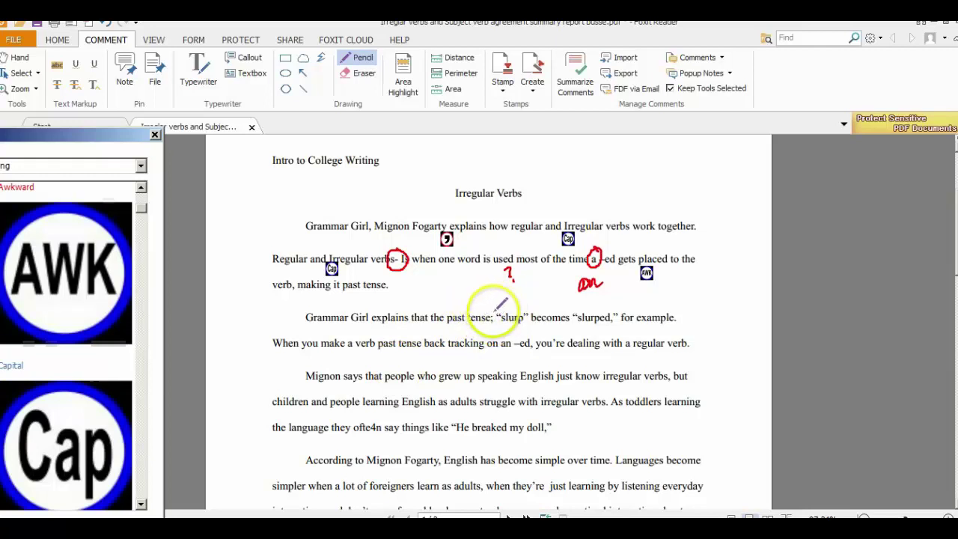
pyautogui.moveTo(496, 310)
pyautogui.mouseDown()
pyautogui.moveTo(488, 317)
pyautogui.moveTo(497, 320)
pyautogui.moveTo(492, 309)
pyautogui.mouseUp()
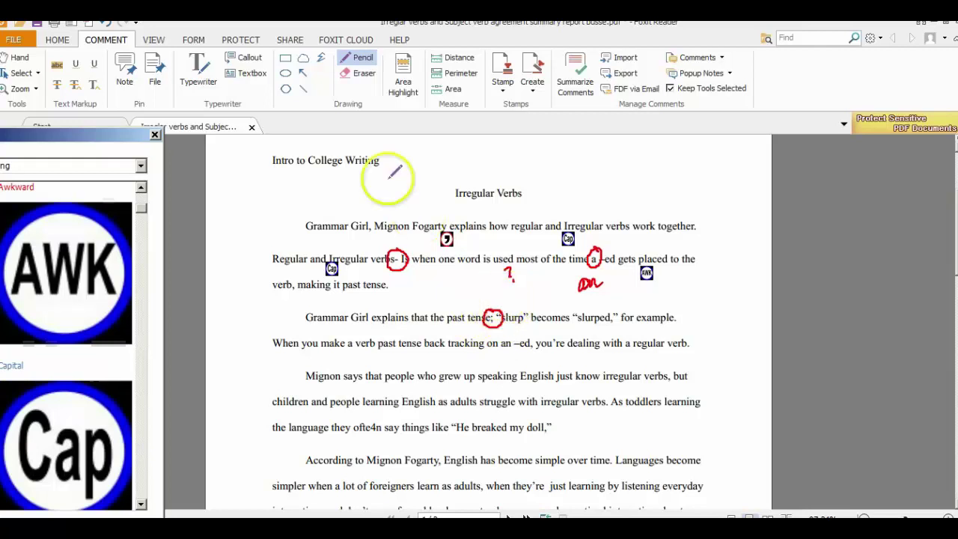
pyautogui.click(302, 73)
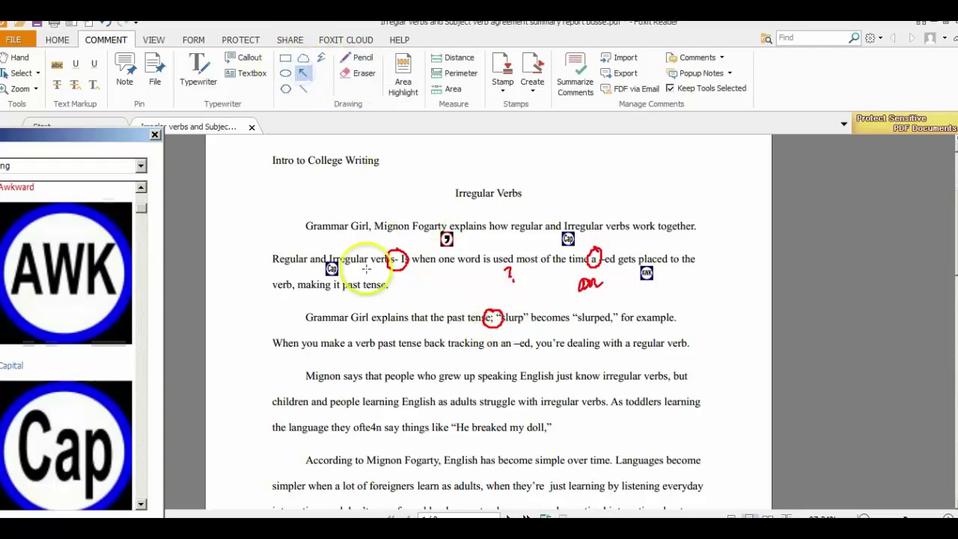
pyautogui.moveTo(516, 341)
pyautogui.mouseDown()
pyautogui.moveTo(567, 313)
pyautogui.moveTo(498, 368)
pyautogui.mouseUp()
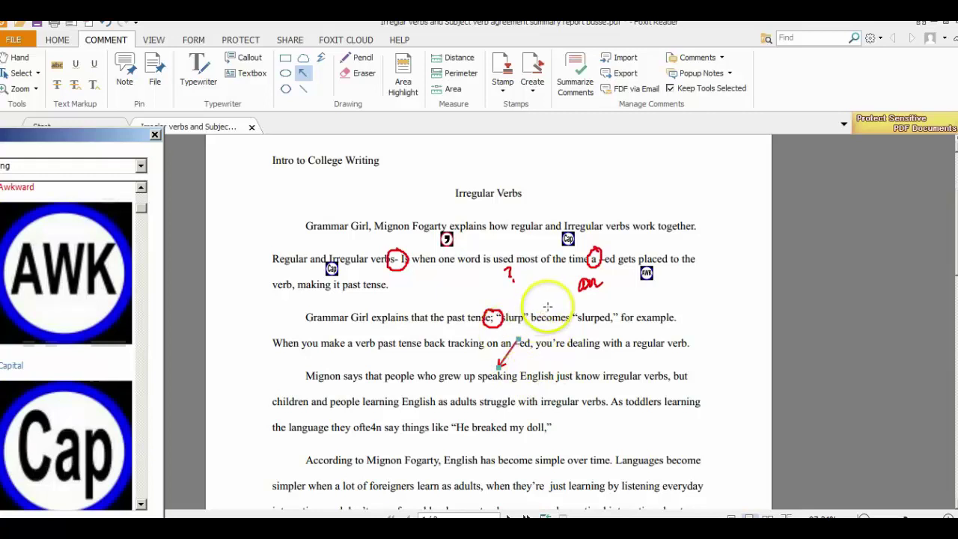
pyautogui.hotkey('ctrl', 'z')
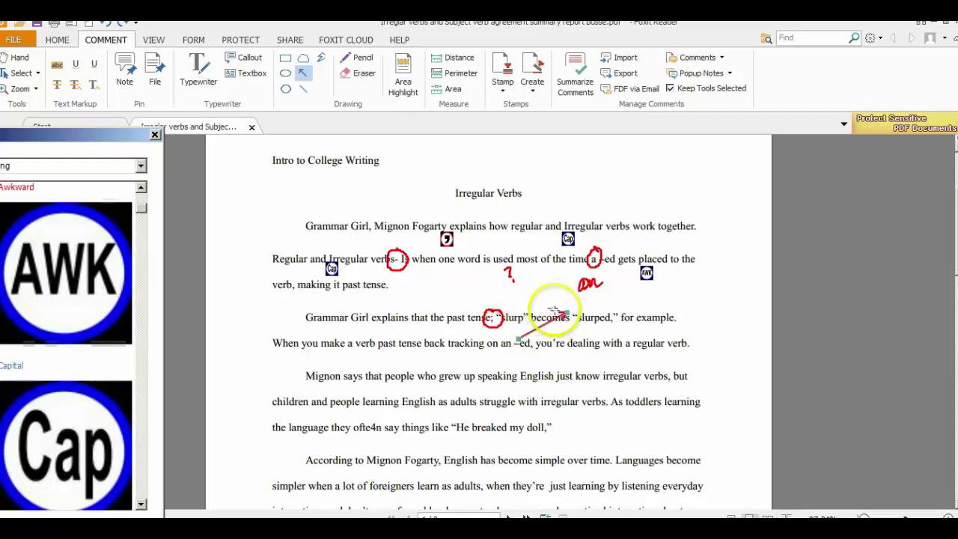
pyautogui.press('Delete')
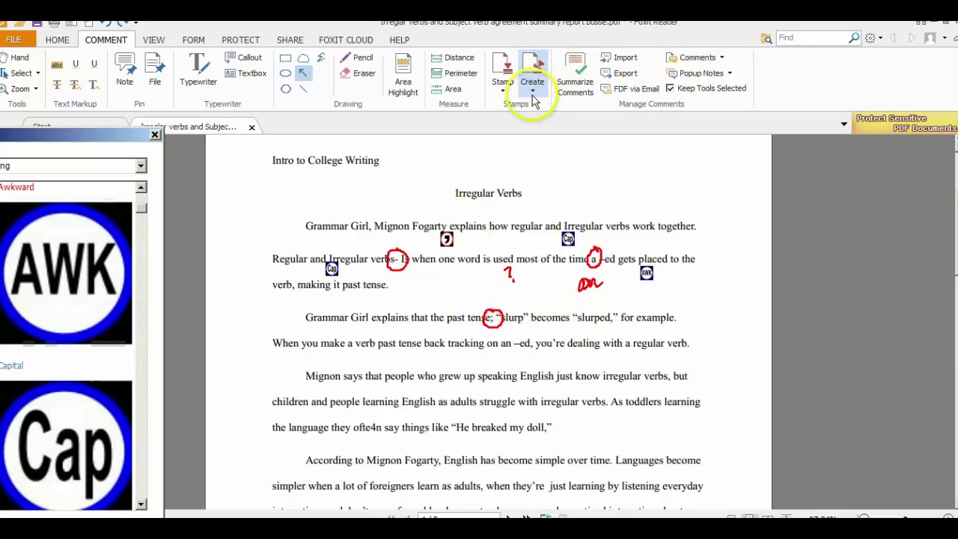
pyautogui.click(532, 87)
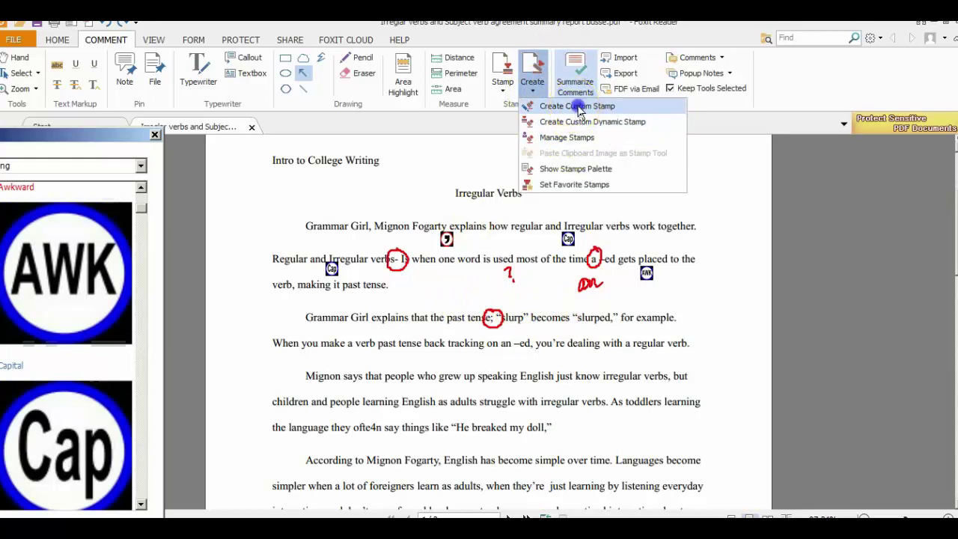
pyautogui.click(577, 106)
pyautogui.moveTo(561, 142); pyautogui.dragTo(529, 114)
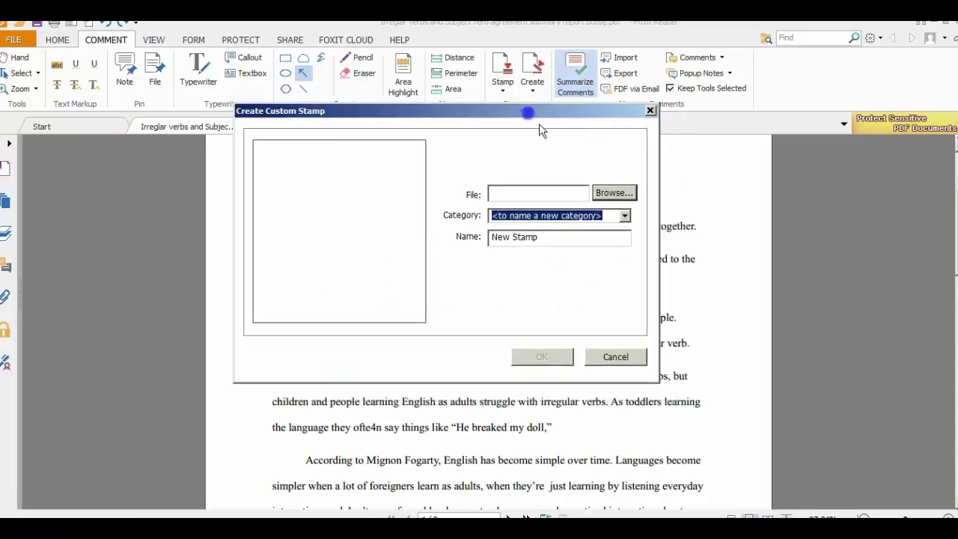
pyautogui.click(614, 193)
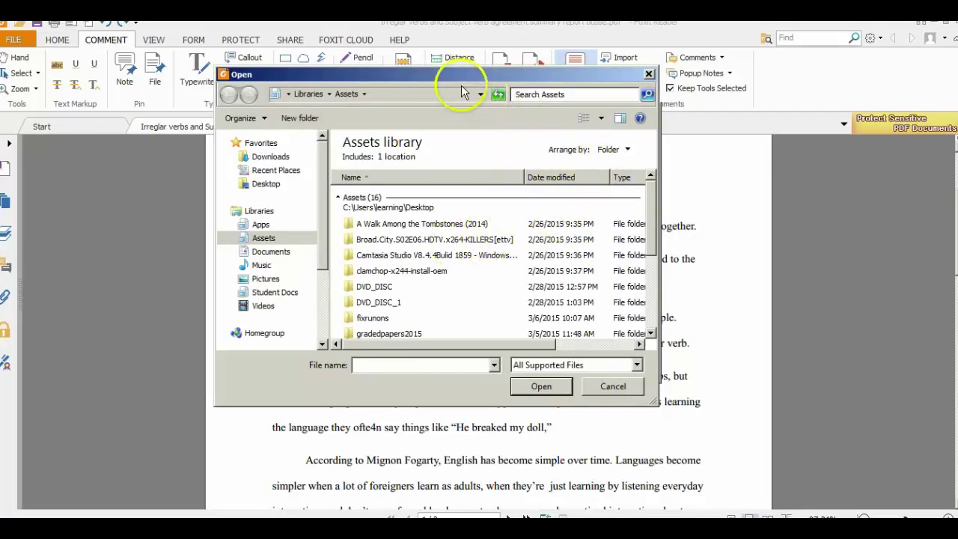
pyautogui.click(264, 187)
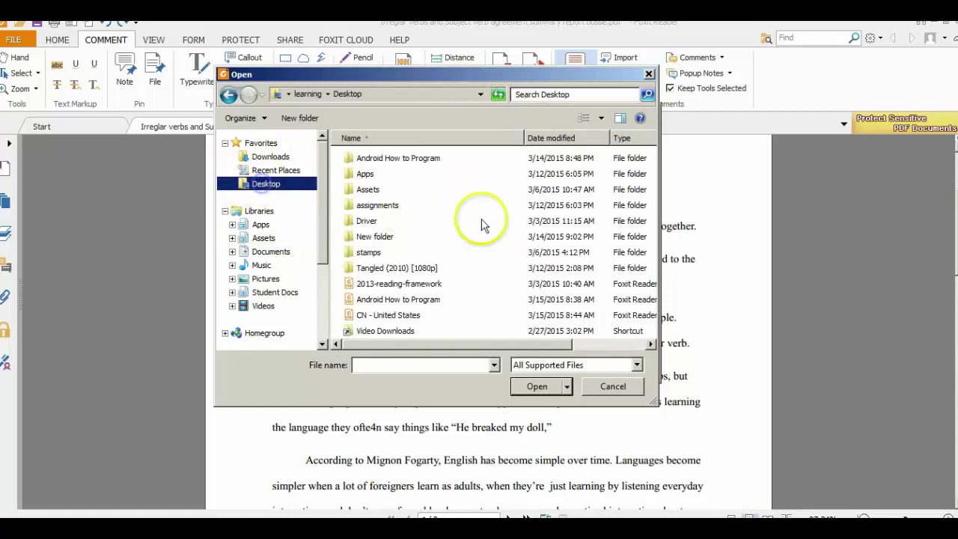
pyautogui.doubleClick(368, 255)
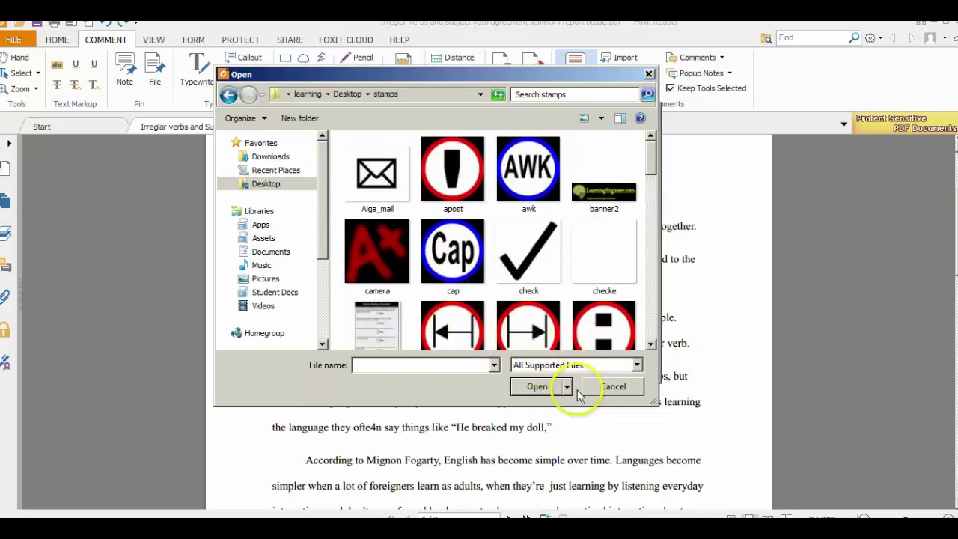
pyautogui.click(605, 394)
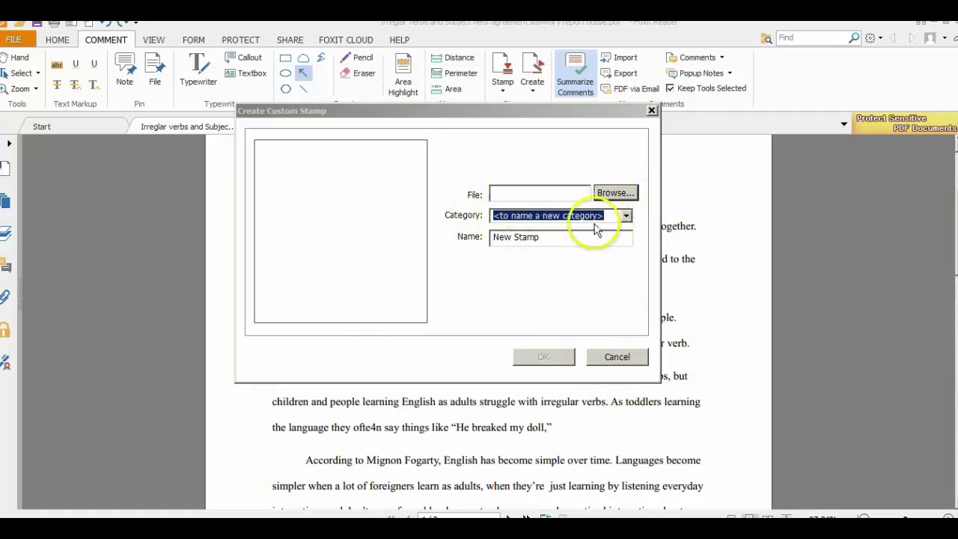
pyautogui.click(616, 359)
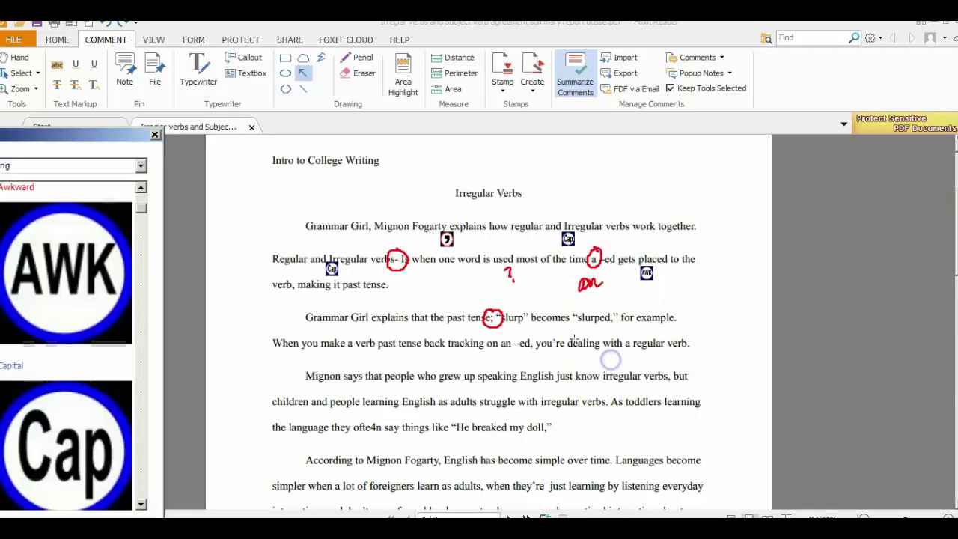
# Step: Reposition the Stamps palette beside the page so it is fully in view
pyautogui.moveTo(49, 143); pyautogui.dragTo(86, 140)
pyautogui.click(44, 137)
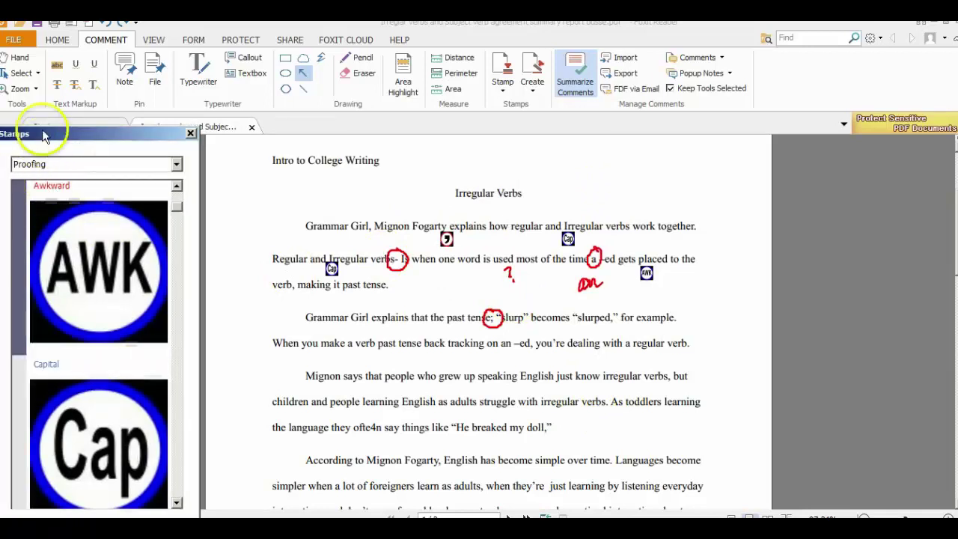
pyautogui.moveTo(39, 133); pyautogui.dragTo(80, 94)
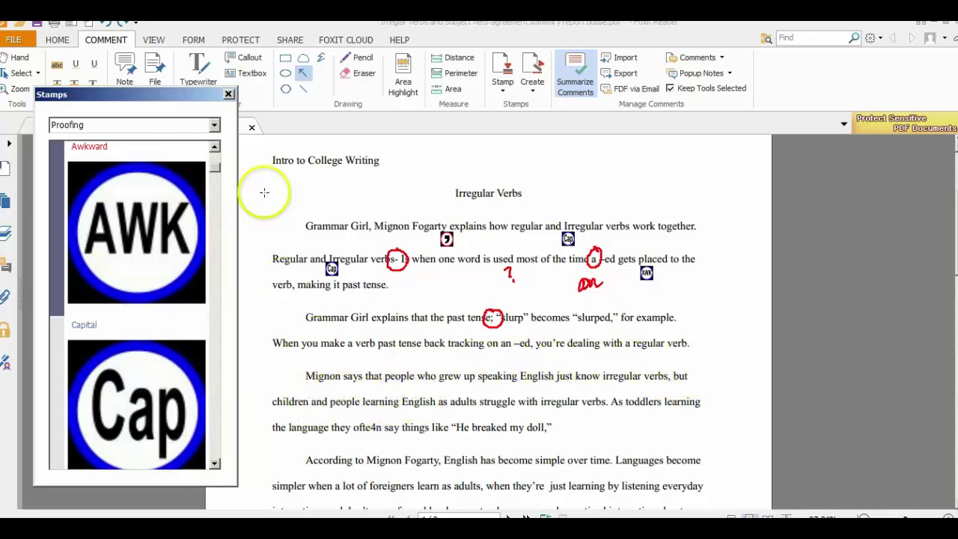
pyautogui.moveTo(215, 171); pyautogui.dragTo(214, 257)
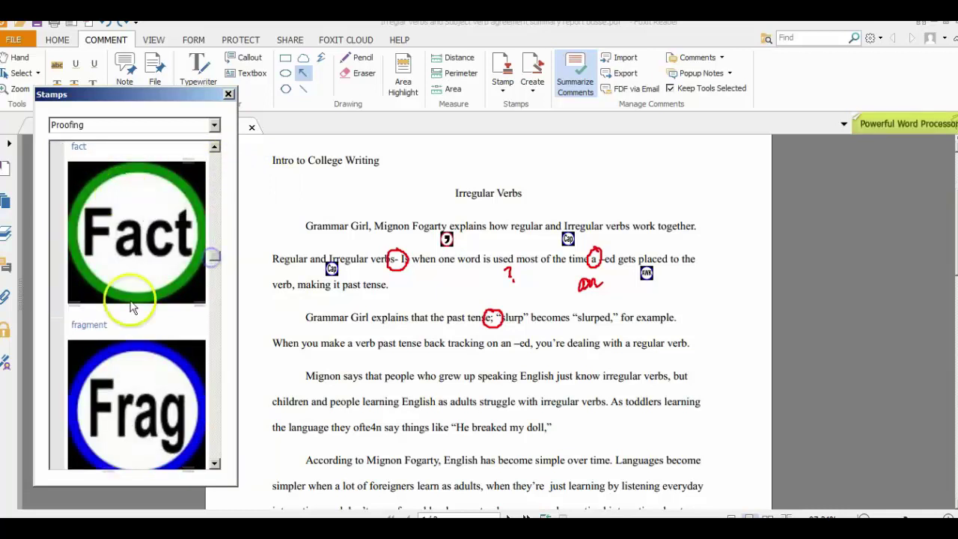
# Step: Place a Frag proofing stamp near the start of the Mignon paragraph, undoing a trial enlargement
pyautogui.click(147, 407)
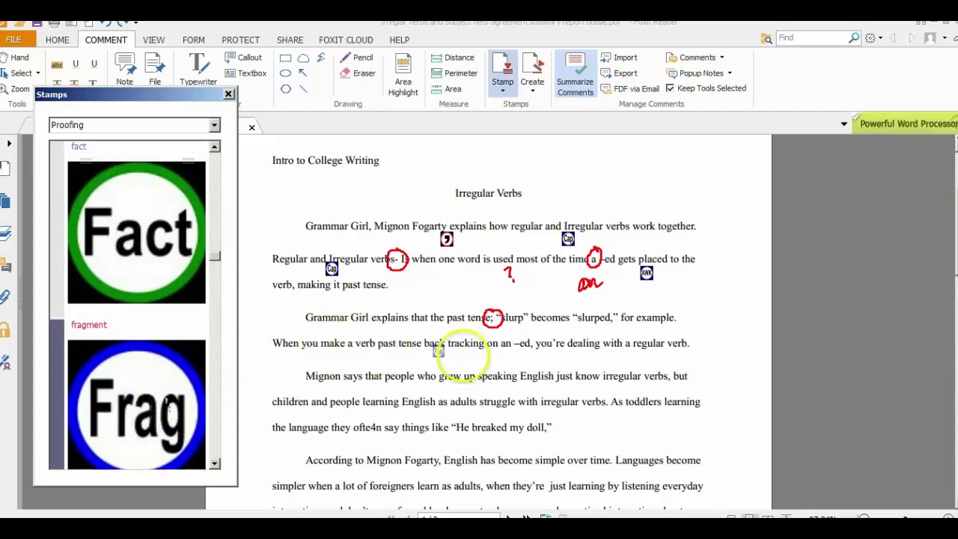
pyautogui.click(414, 357)
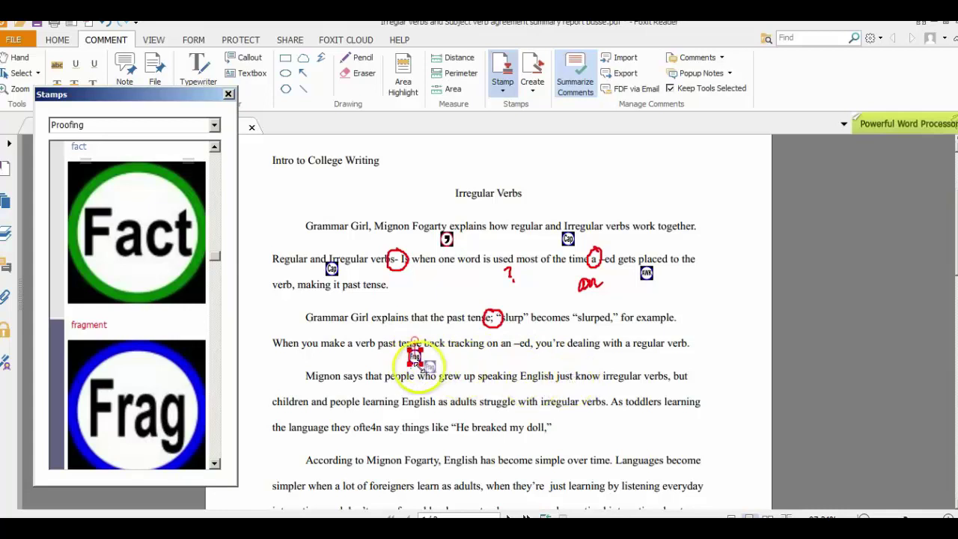
pyautogui.moveTo(456, 382); pyautogui.dragTo(454, 397)
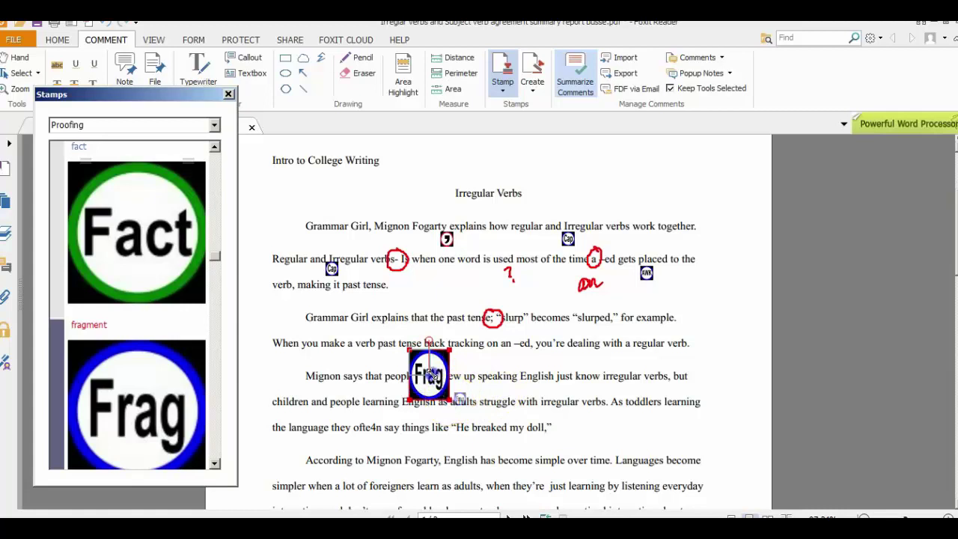
pyautogui.hotkey('ctrl', 'z')
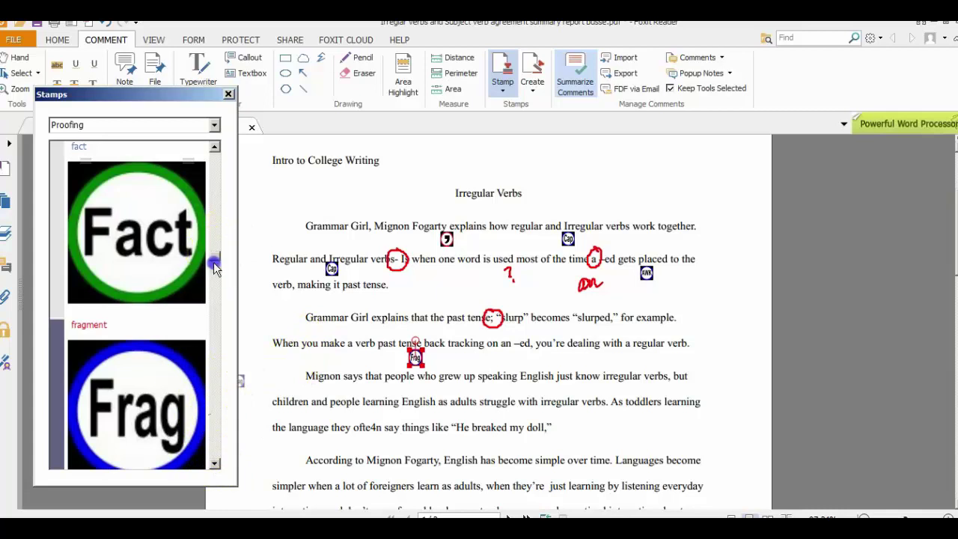
# Step: Turn on Select Annotation mode and dock the Stamps palette at the left edge
pyautogui.moveTo(215, 267); pyautogui.dragTo(218, 177)
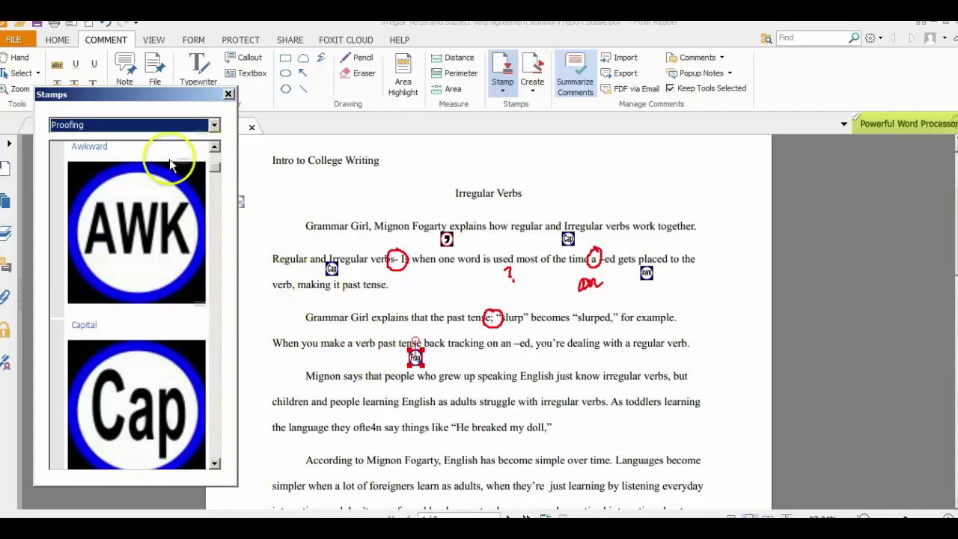
pyautogui.click(18, 75)
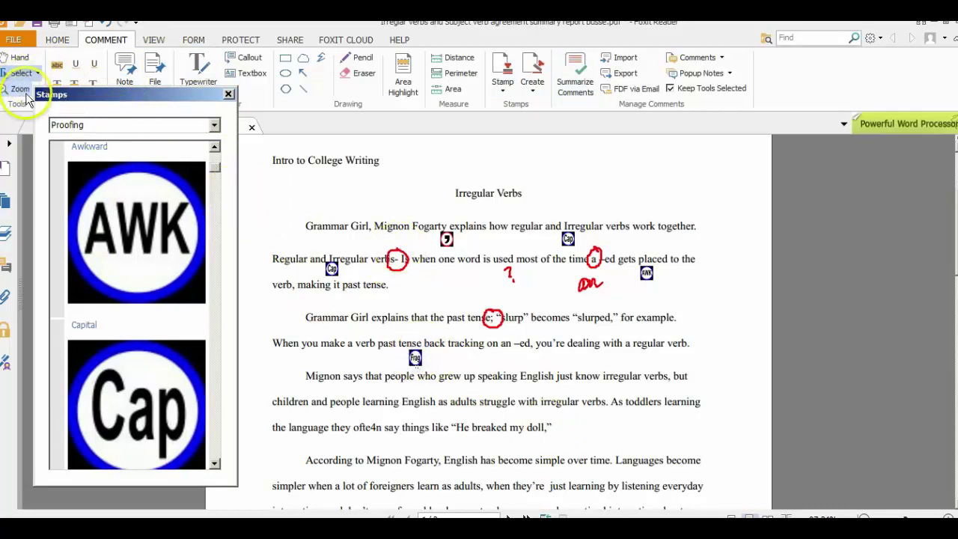
pyautogui.click(33, 74)
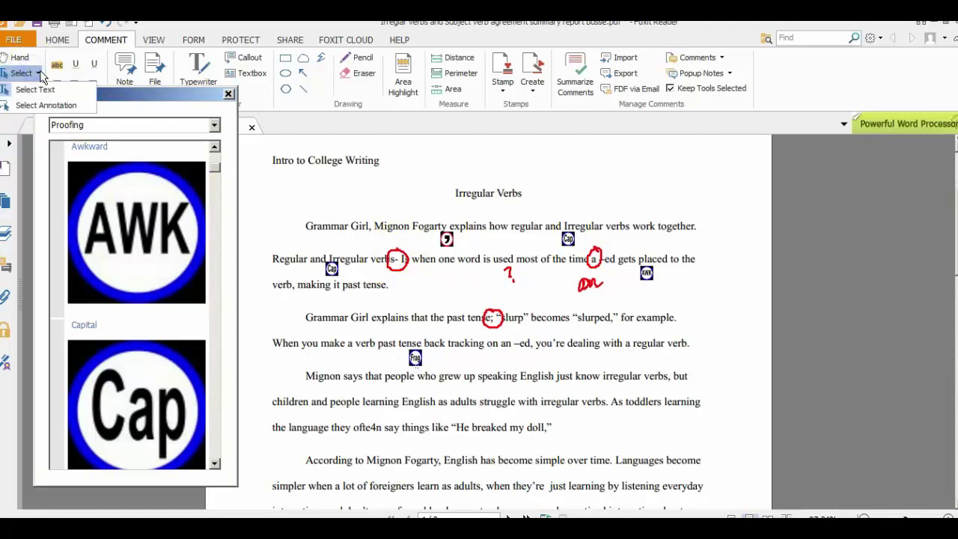
pyautogui.click(41, 105)
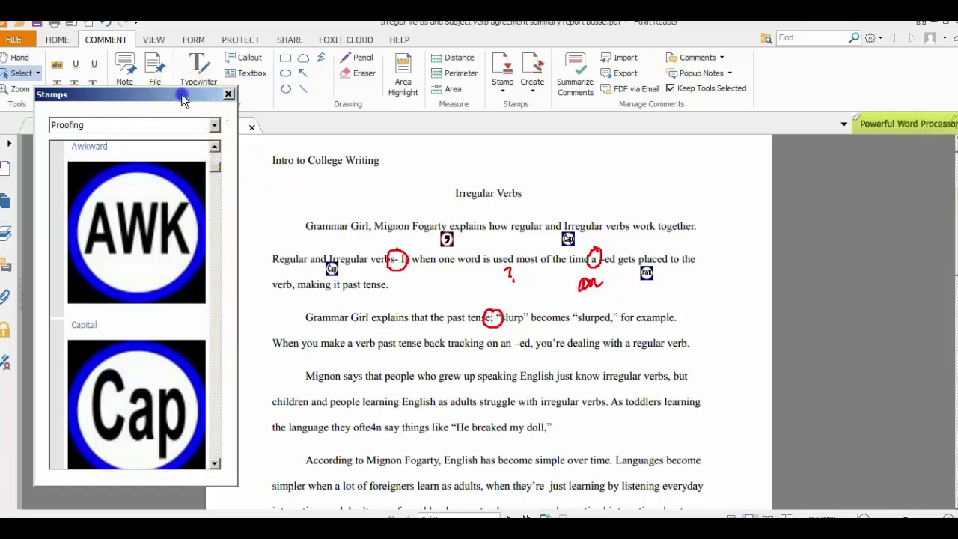
pyautogui.moveTo(183, 99); pyautogui.dragTo(163, 126)
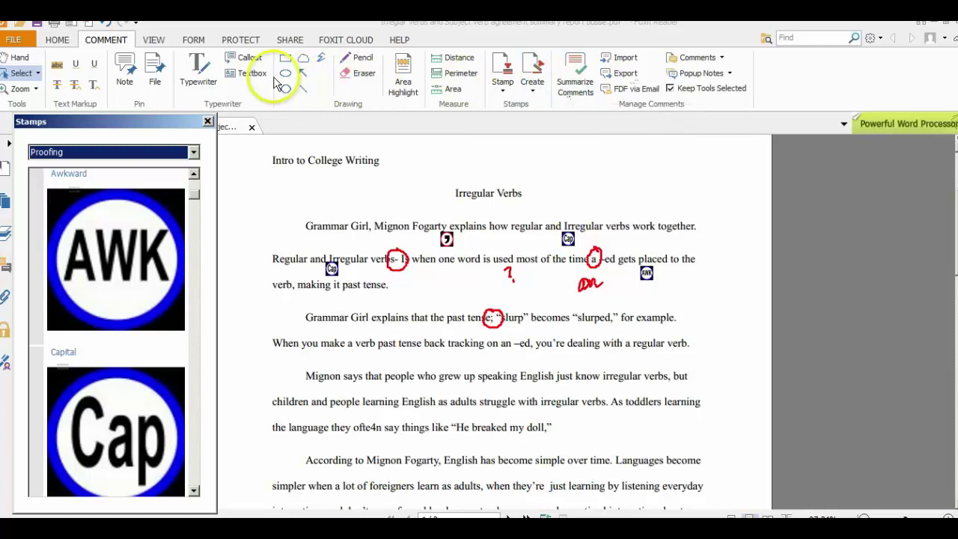
# Step: Glance at the Share commands, then start a new custom stamp from the Comment tab's Create menu
pyautogui.click(288, 43)
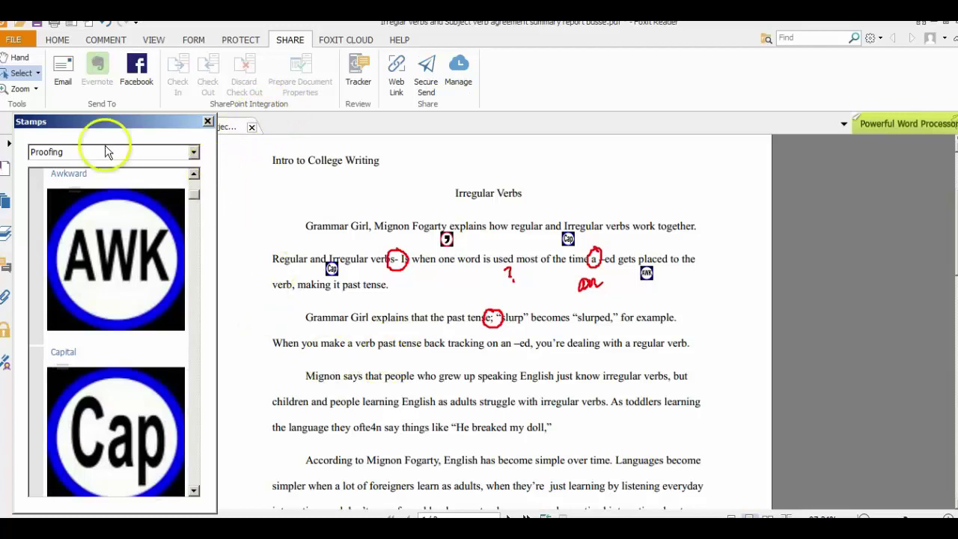
pyautogui.click(105, 40)
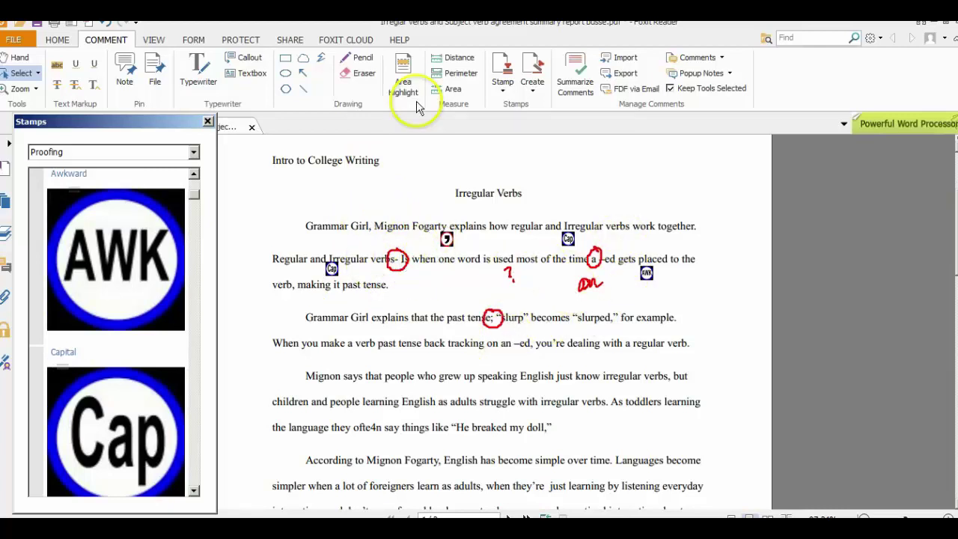
pyautogui.click(540, 98)
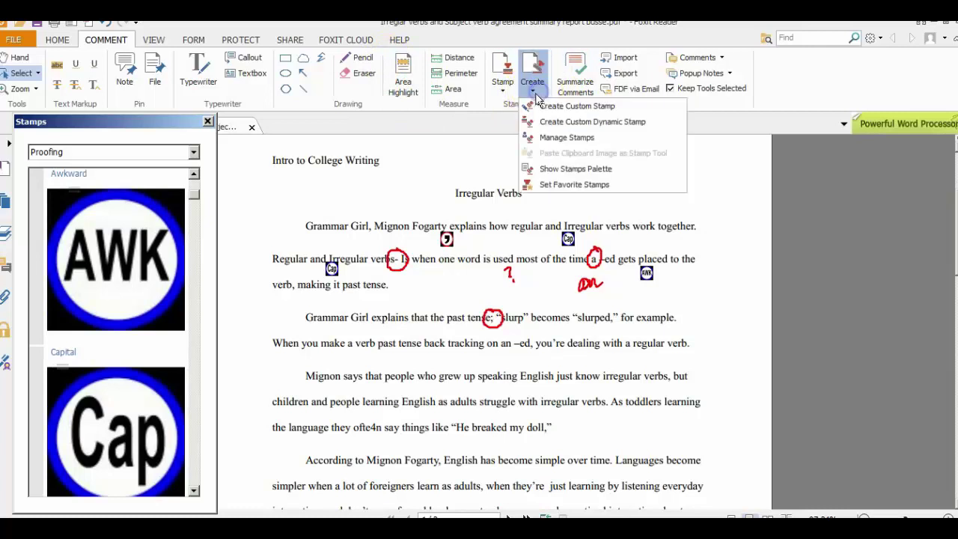
pyautogui.click(576, 107)
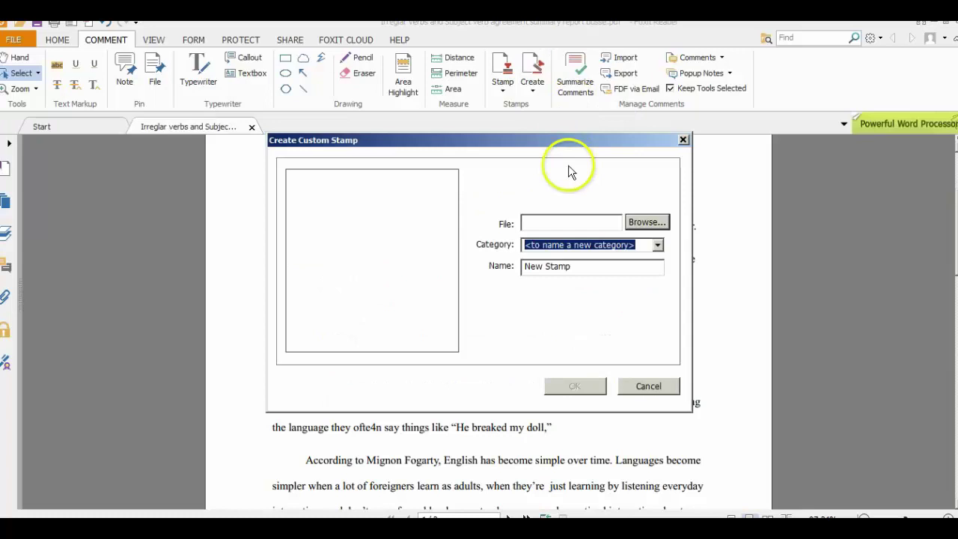
# Step: Load the camera image from Desktop > stamps as the custom stamp's image
pyautogui.click(648, 224)
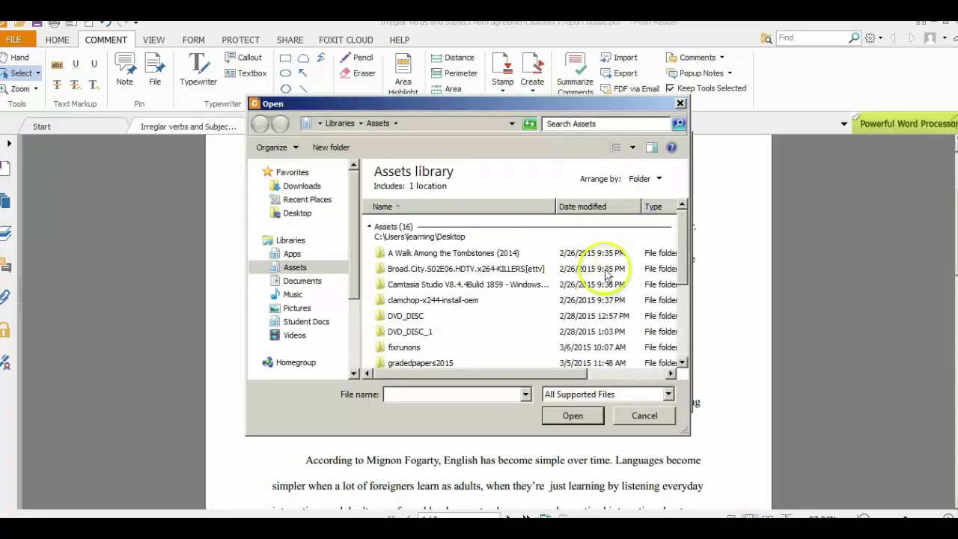
pyautogui.click(302, 216)
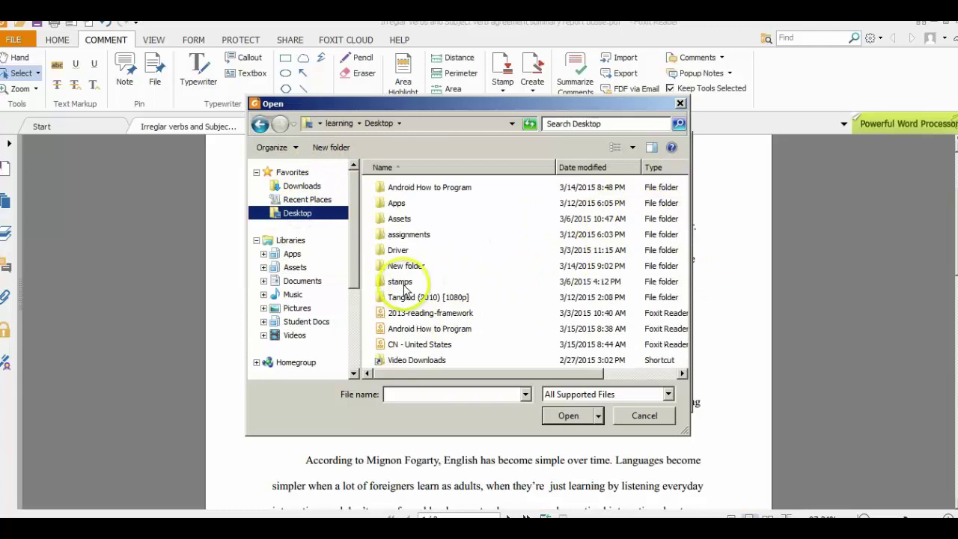
pyautogui.doubleClick(404, 286)
pyautogui.click(405, 286)
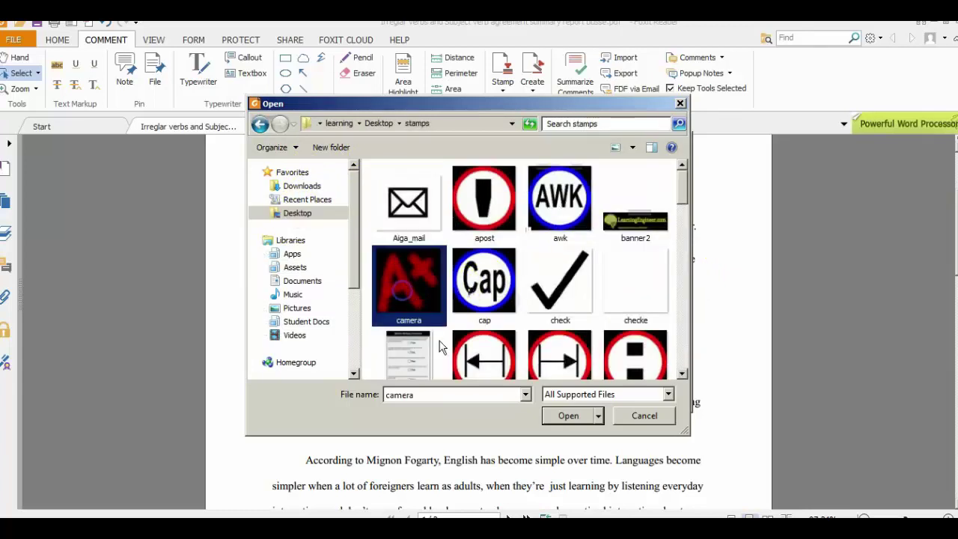
pyautogui.click(560, 418)
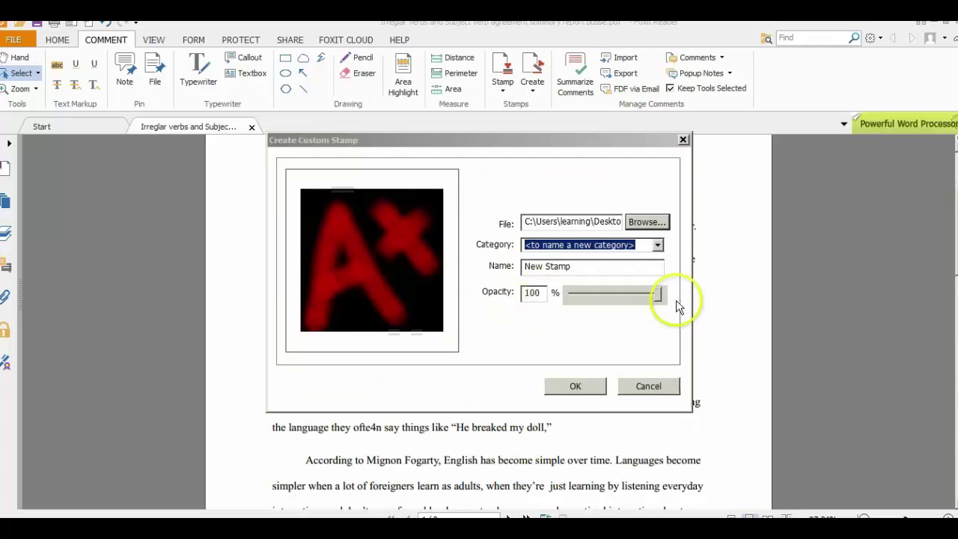
pyautogui.moveTo(662, 299)
pyautogui.mouseDown()
pyautogui.moveTo(580, 297)
pyautogui.moveTo(679, 304)
pyautogui.mouseUp()
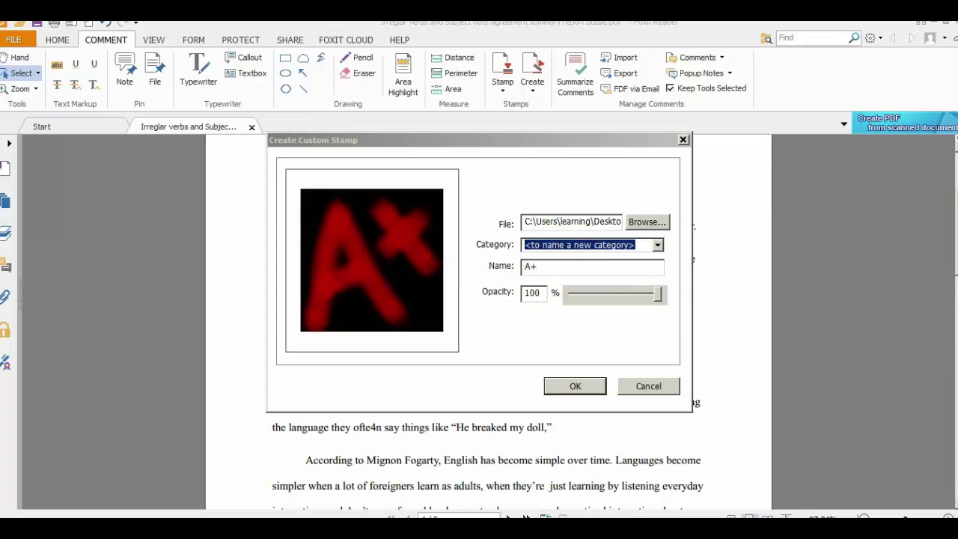
# Step: File the A+ stamp under the Proofing category and save it
pyautogui.click(657, 247)
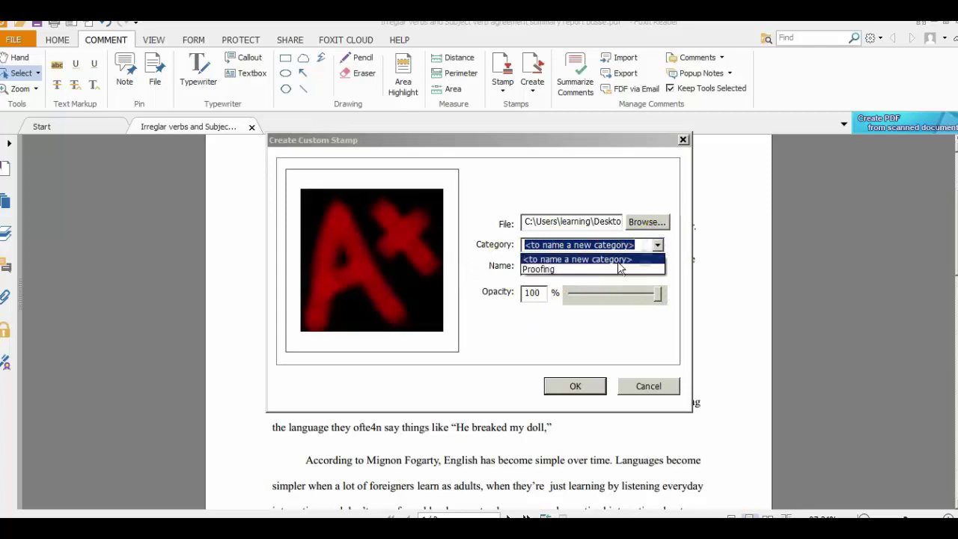
pyautogui.click(599, 270)
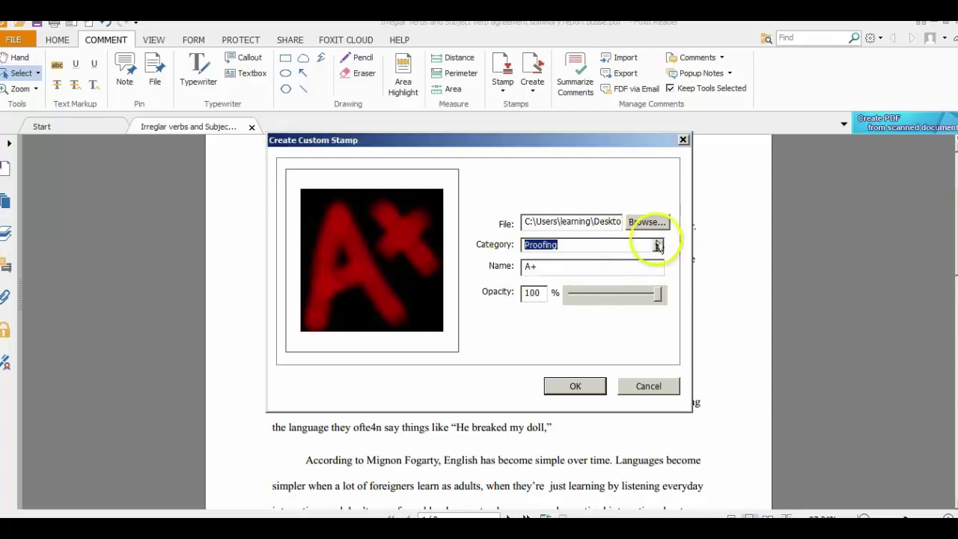
pyautogui.click(657, 247)
pyautogui.click(594, 256)
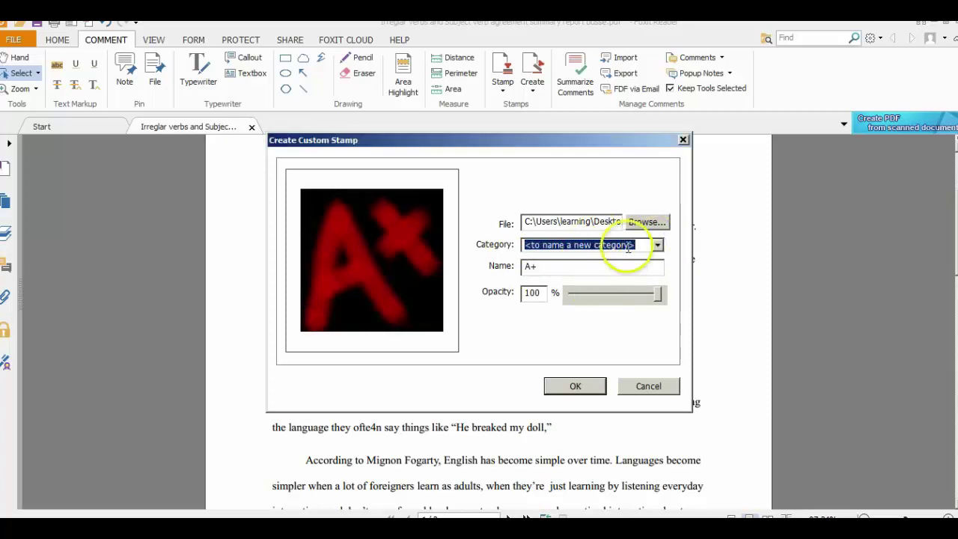
pyautogui.click(659, 244)
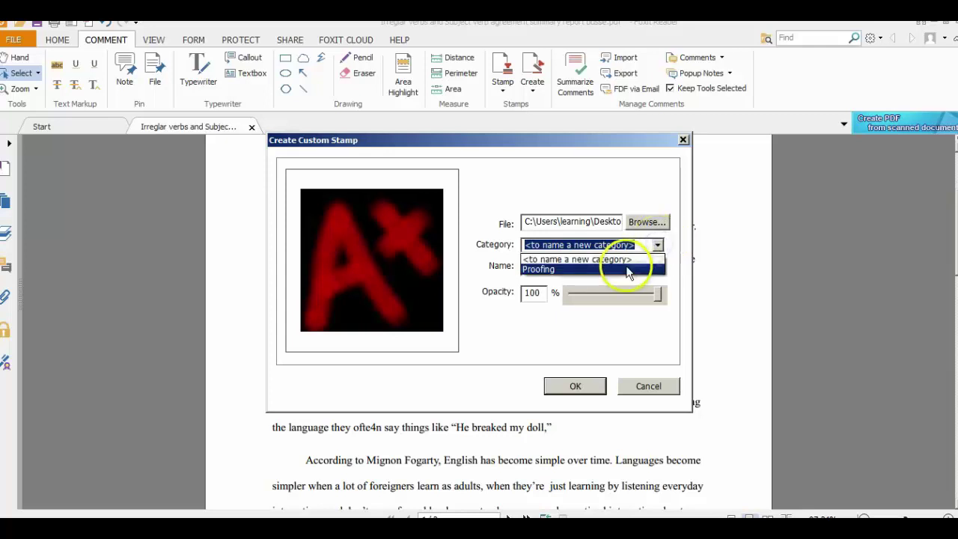
pyautogui.click(625, 267)
pyautogui.click(583, 385)
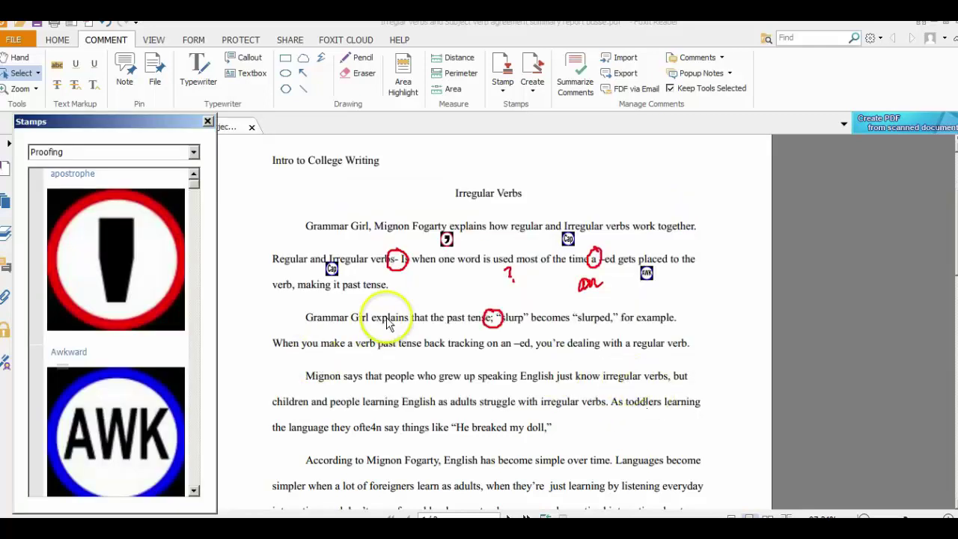
# Step: Place the A+ stamp in the top-left margin beside the first paragraph, enlarge it, and close its note
pyautogui.click(194, 207)
pyautogui.moveTo(194, 206); pyautogui.dragTo(200, 482)
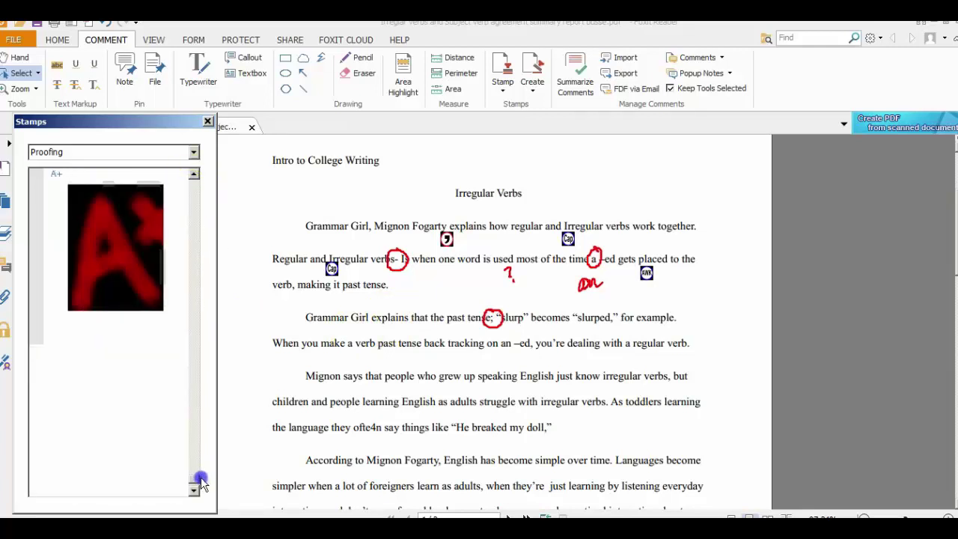
pyautogui.click(107, 223)
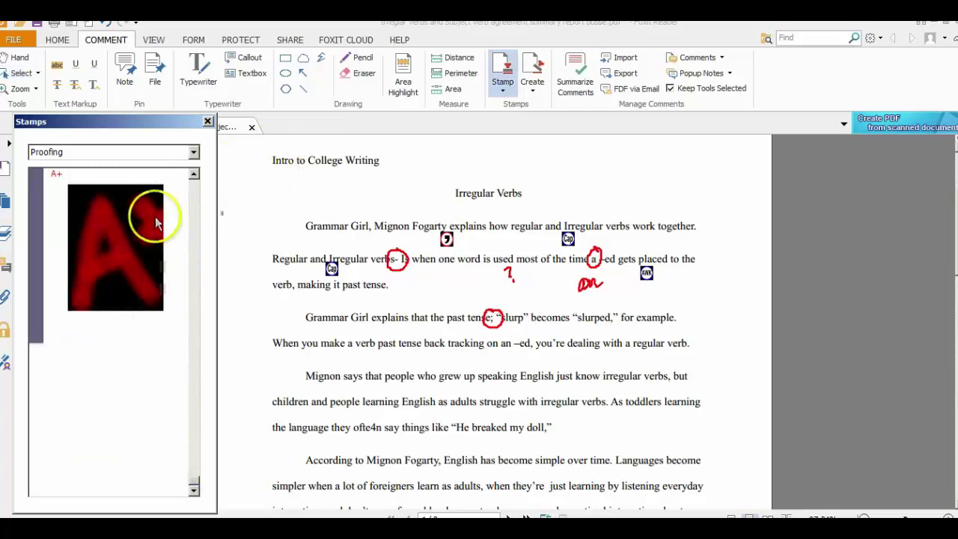
pyautogui.click(257, 183)
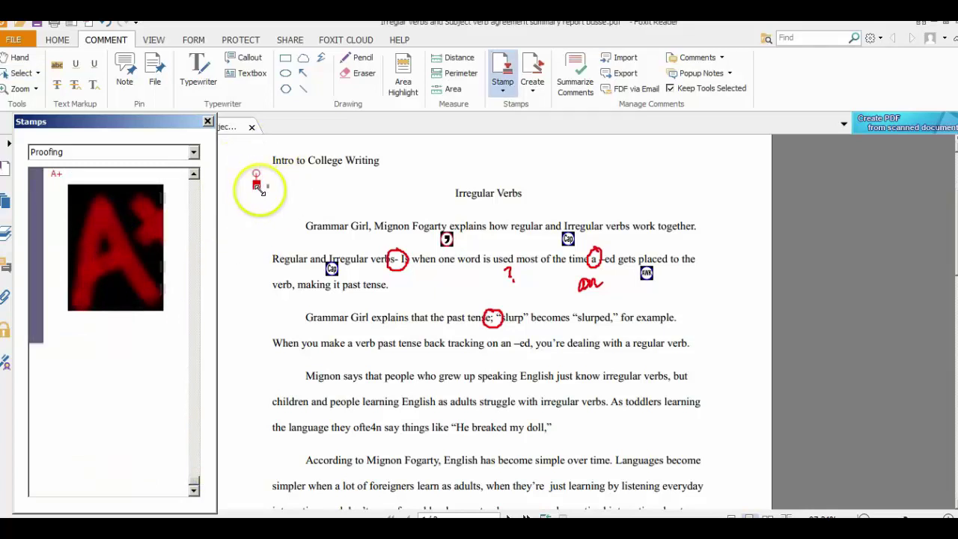
pyautogui.moveTo(260, 190); pyautogui.dragTo(303, 240)
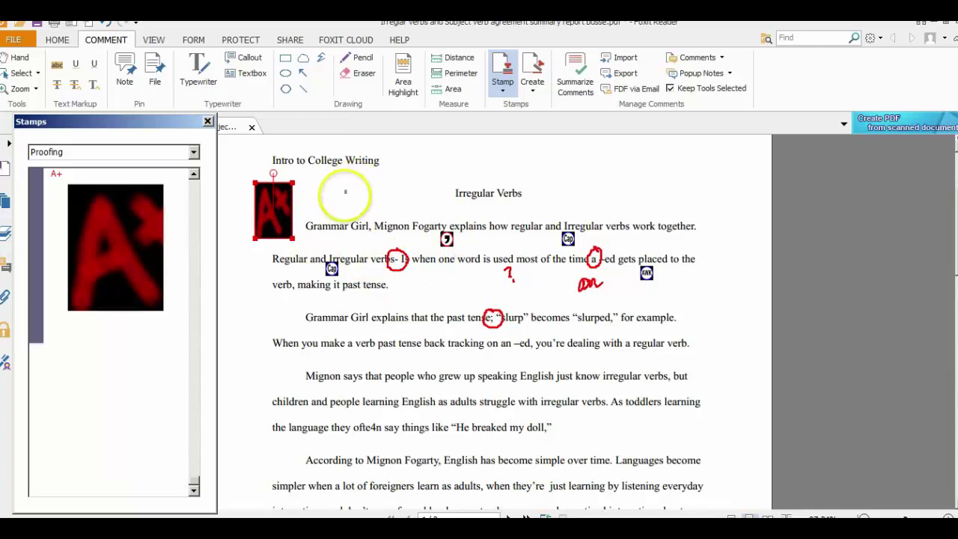
pyautogui.doubleClick(288, 235)
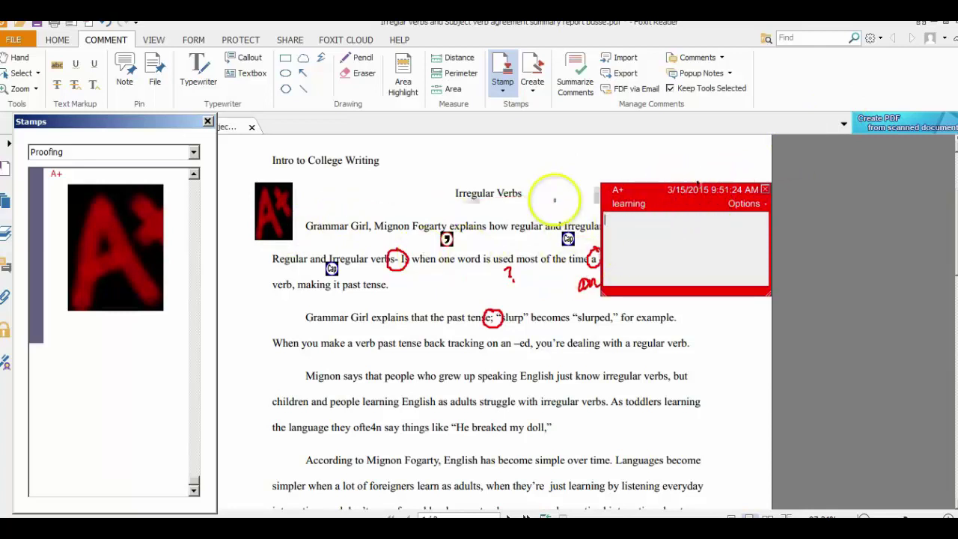
pyautogui.click(765, 189)
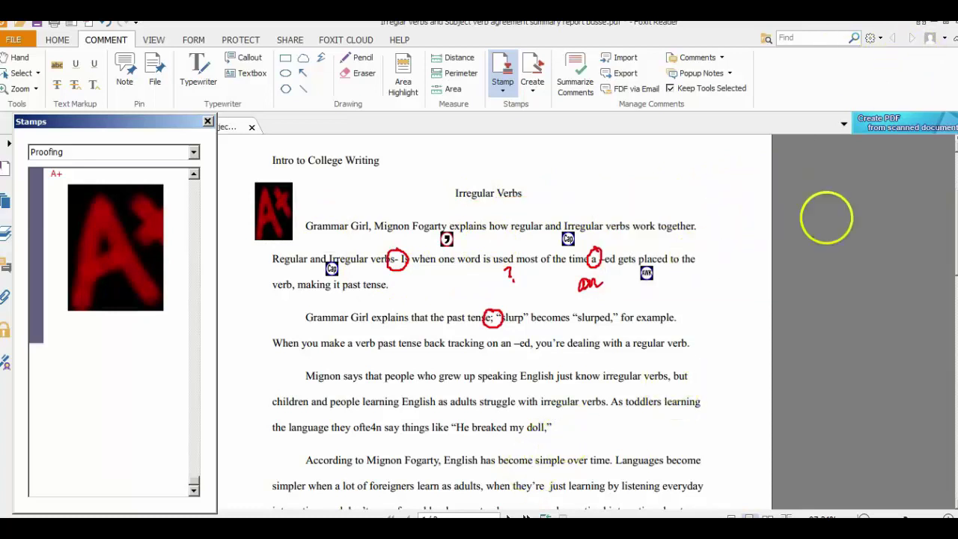
# Step: Minimize Foxit and Chrome, launch IrfanView, and open camera.jpg from the stamps folder
pyautogui.click(936, 28)
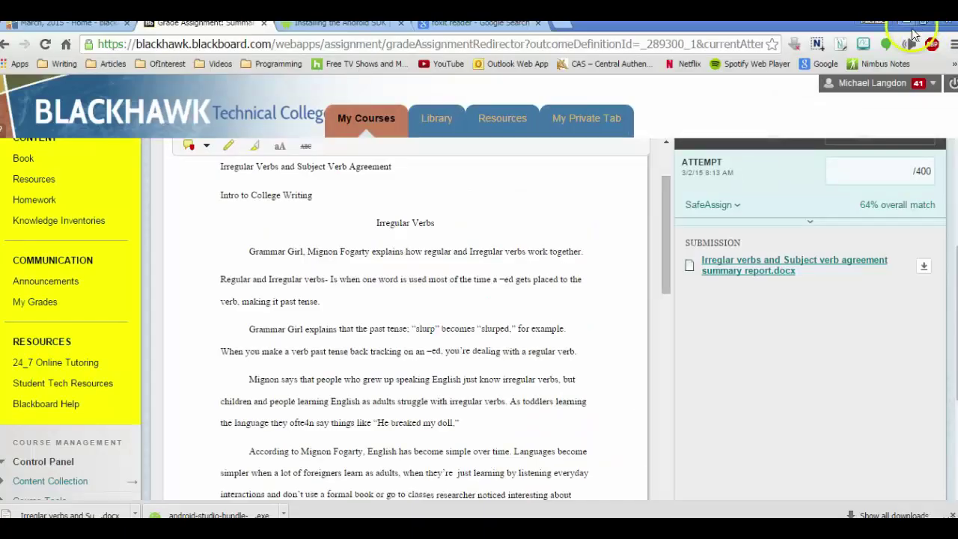
pyautogui.click(907, 27)
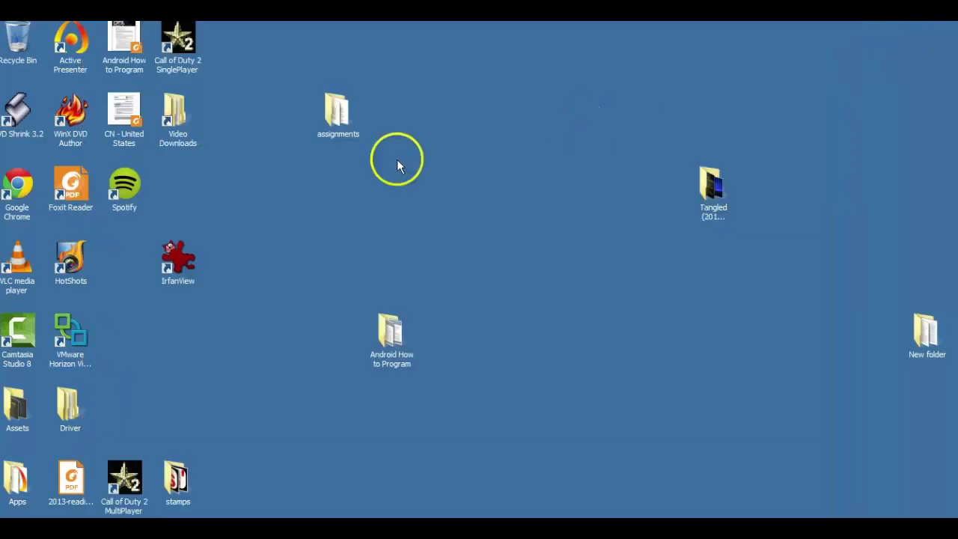
pyautogui.doubleClick(178, 261)
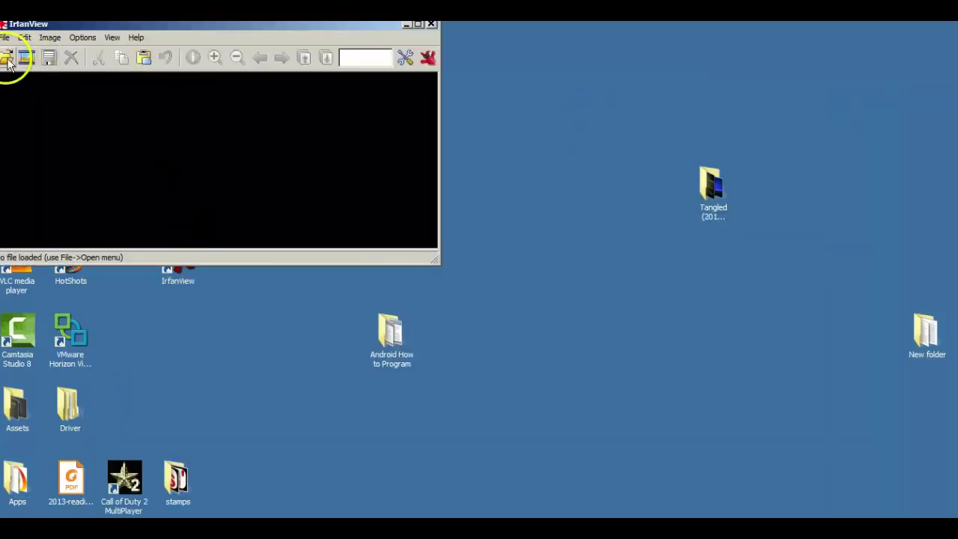
pyautogui.click(7, 59)
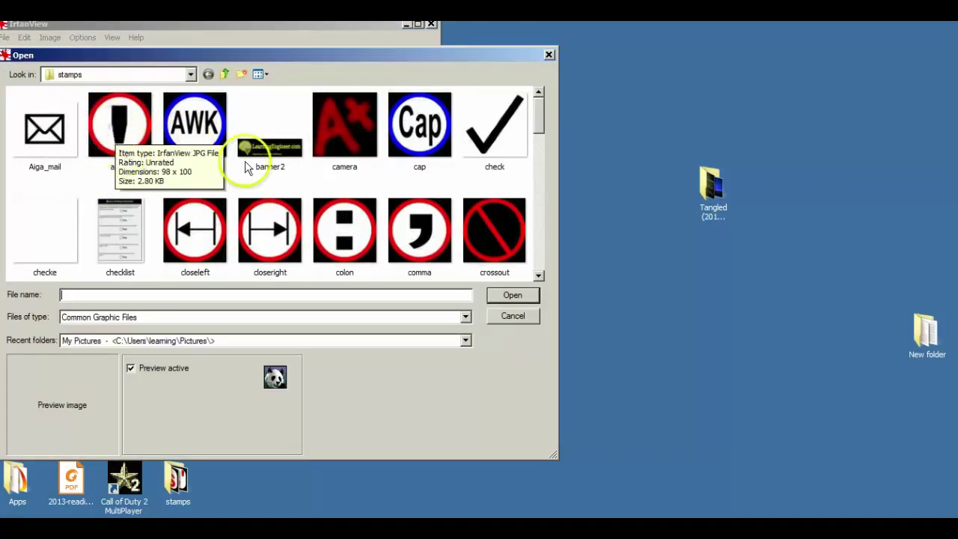
pyautogui.doubleClick(336, 135)
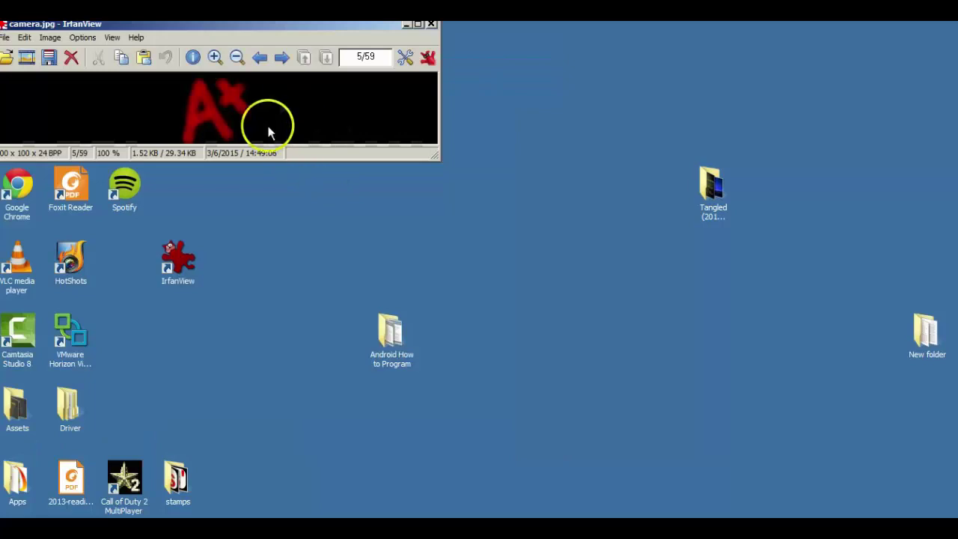
pyautogui.click(51, 39)
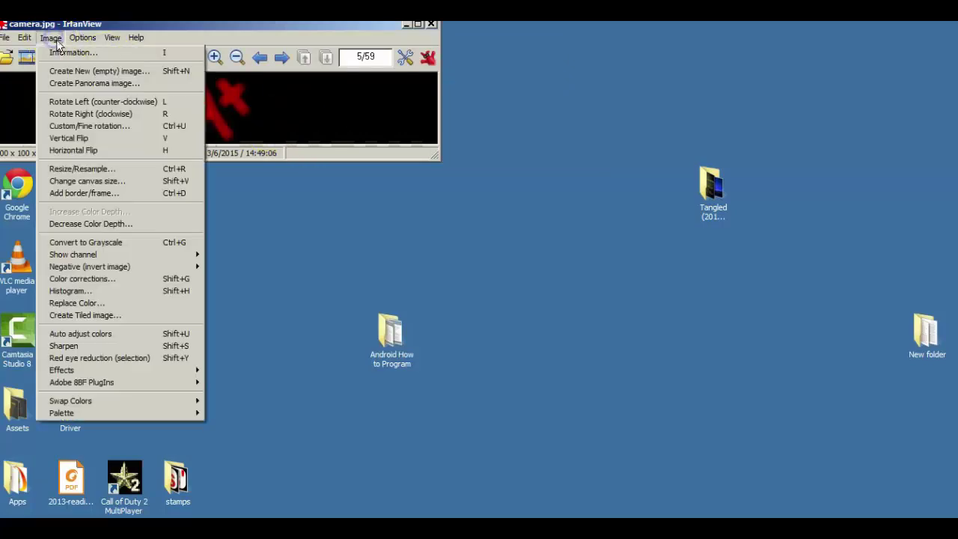
# Step: Change camera.jpg's resolution to 500 DPI (0.5 x 0.5 cm print size) and close IrfanView
pyautogui.click(60, 51)
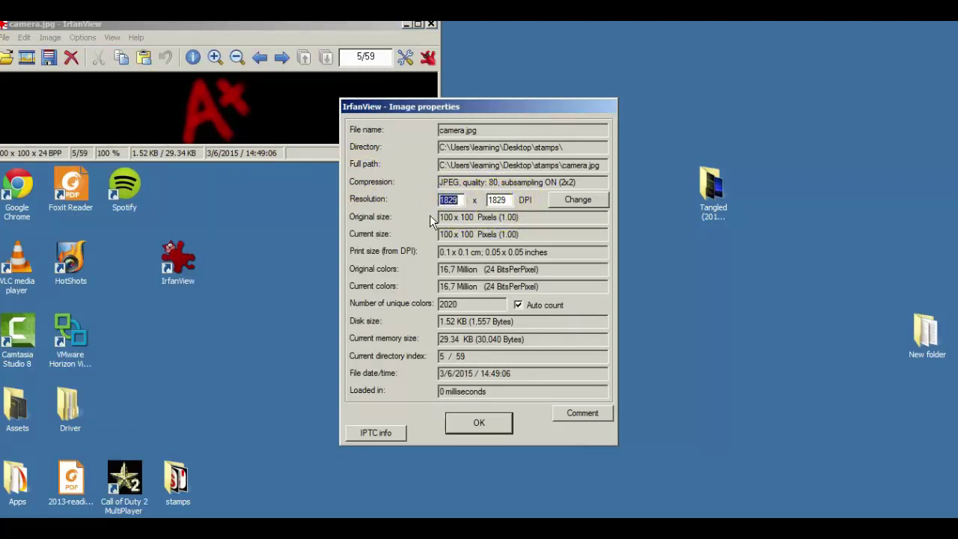
pyautogui.write('500')
pyautogui.click(578, 200)
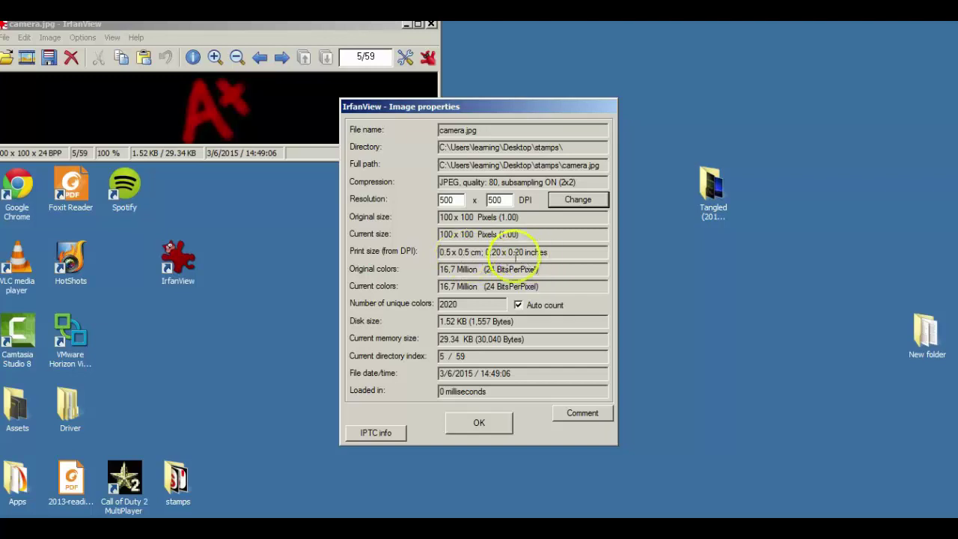
pyautogui.moveTo(557, 255); pyautogui.dragTo(487, 244)
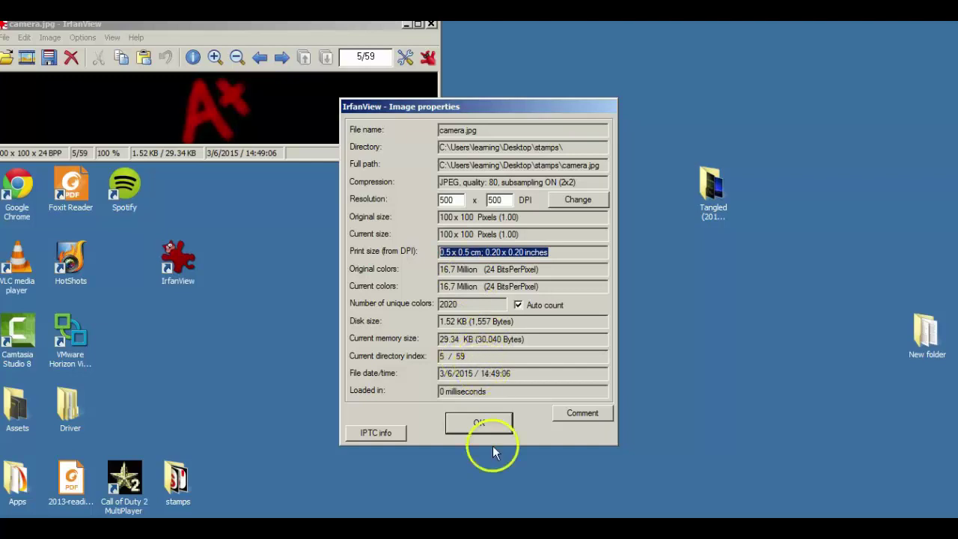
pyautogui.click(479, 424)
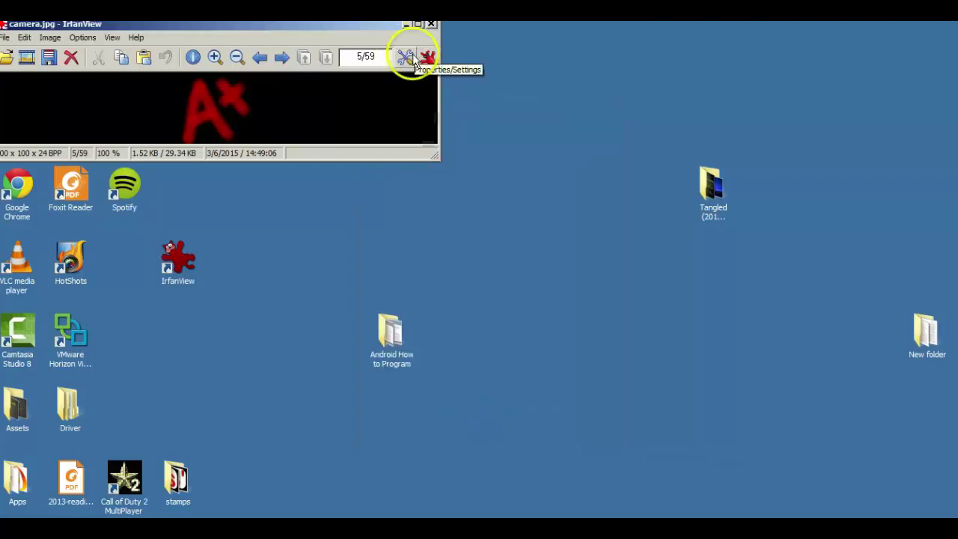
pyautogui.click(433, 29)
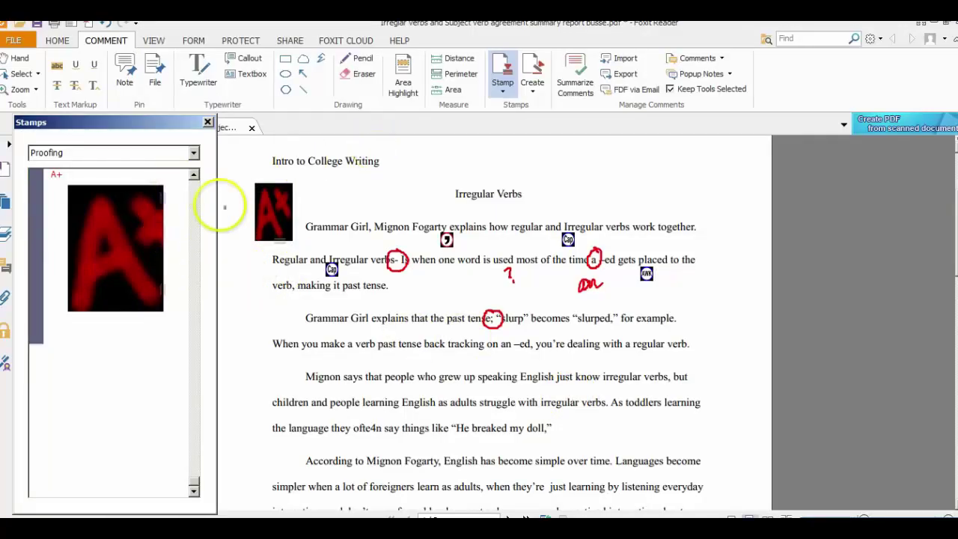
# Step: Delete the old A+ custom stamp in Manage Custom Stamps
pyautogui.click(532, 88)
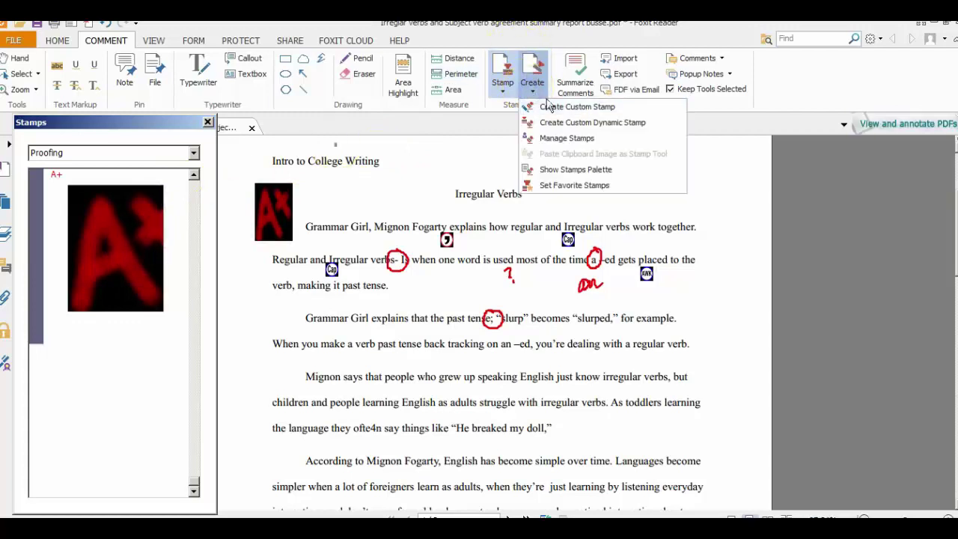
pyautogui.click(568, 137)
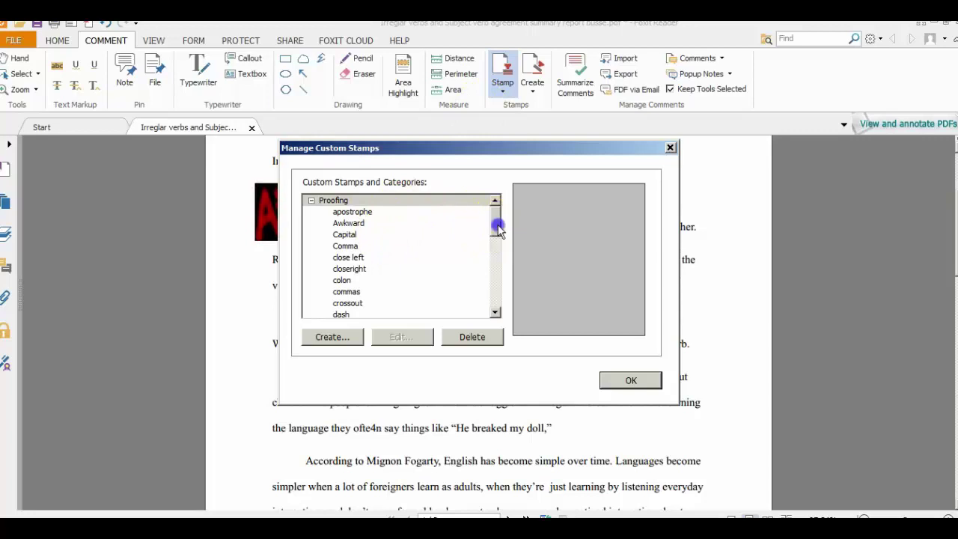
pyautogui.moveTo(500, 229); pyautogui.dragTo(505, 310)
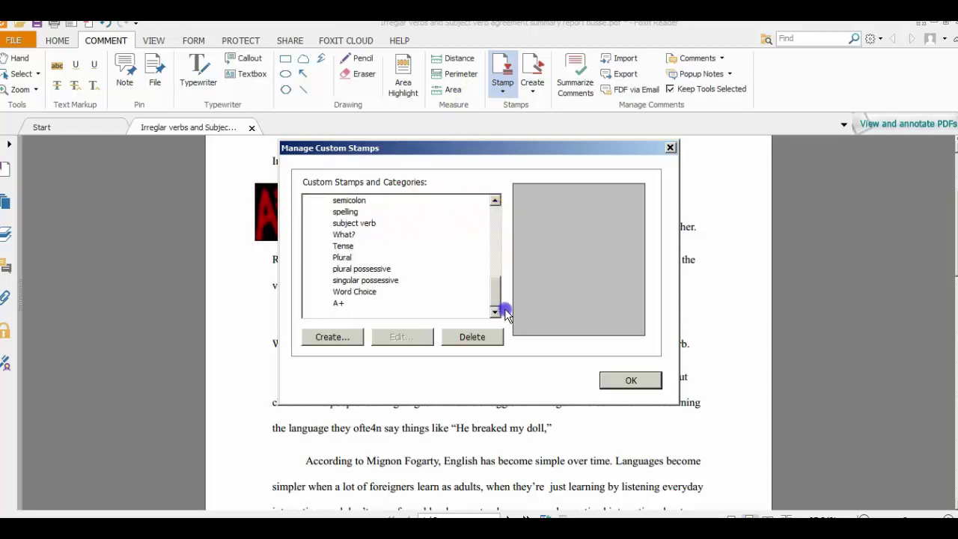
pyautogui.click(346, 303)
pyautogui.click(471, 339)
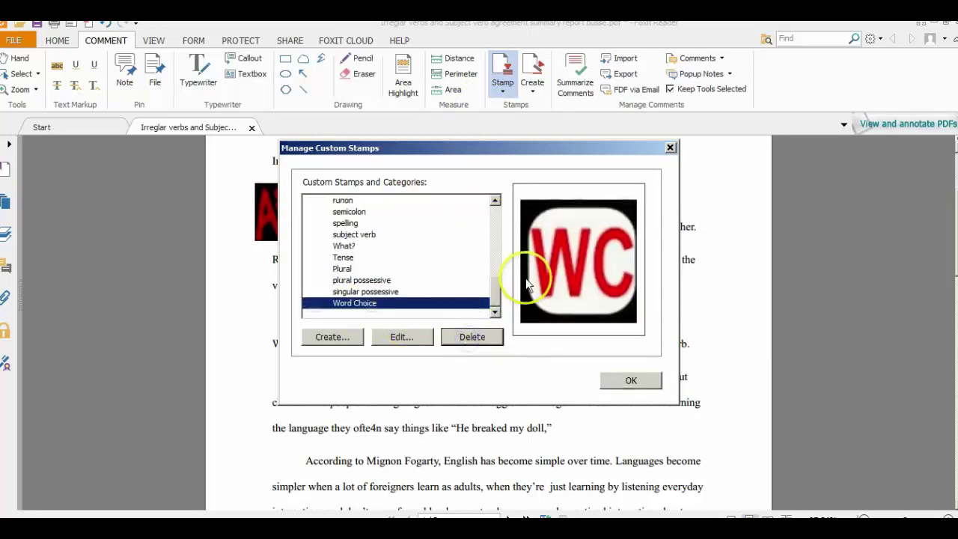
# Step: Create a custom stamp named New Stamp from the camera A+ image in the Proofing category
pyautogui.click(334, 339)
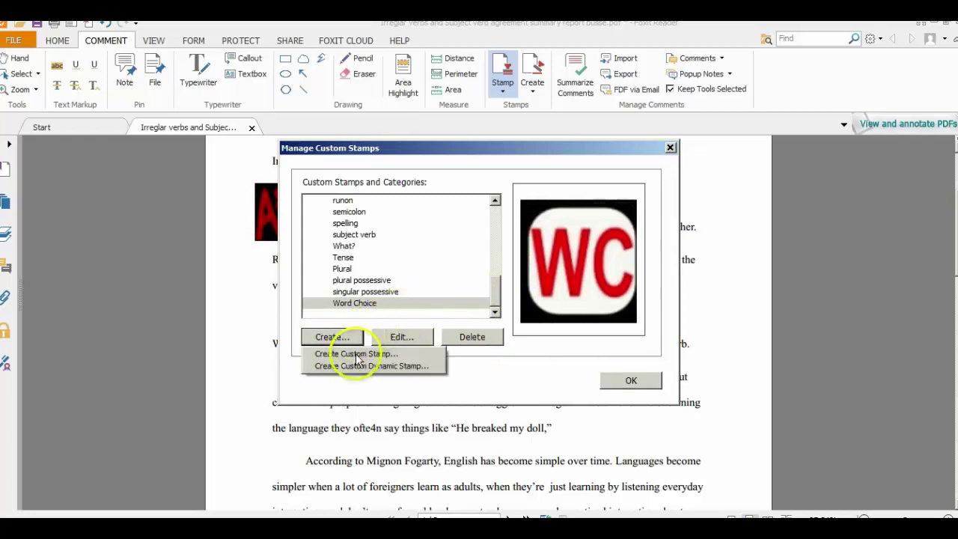
pyautogui.click(370, 355)
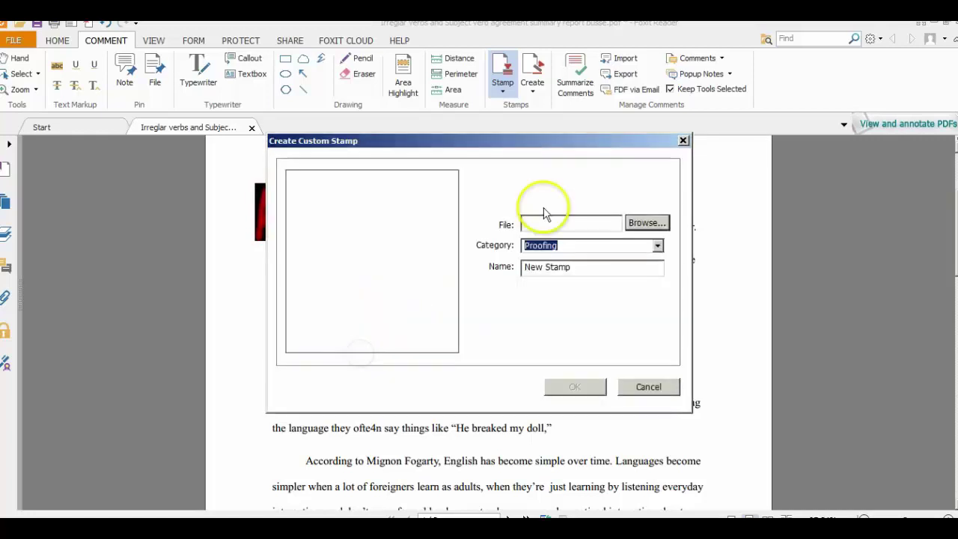
pyautogui.click(645, 222)
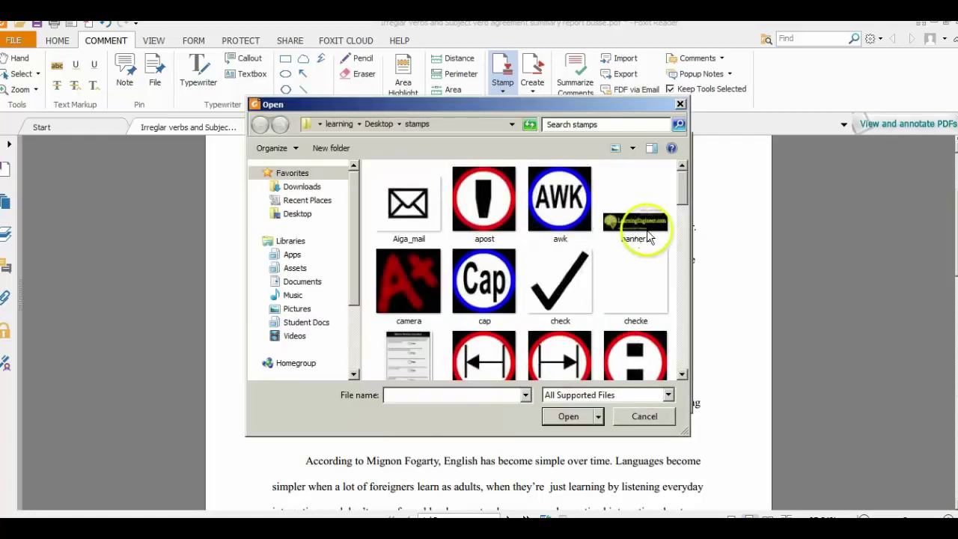
pyautogui.click(419, 283)
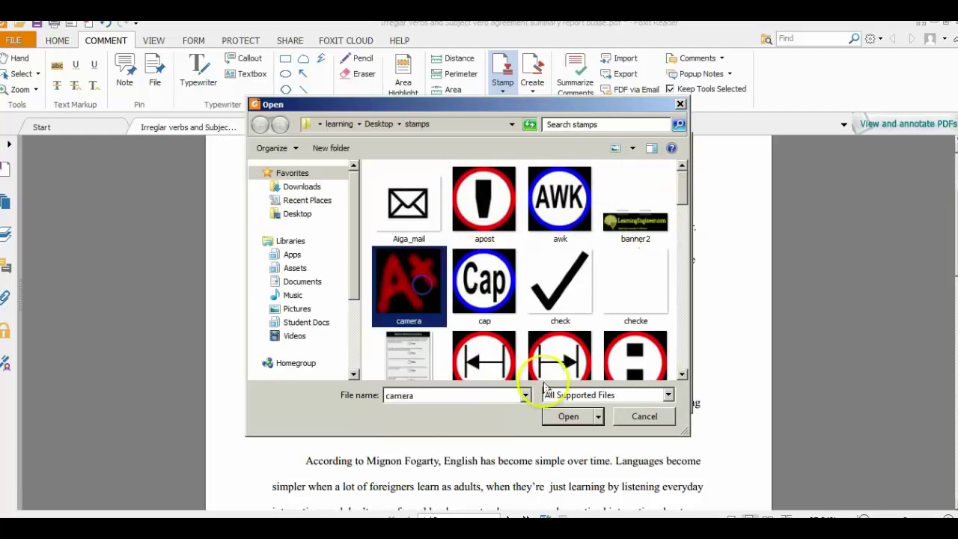
pyautogui.click(564, 419)
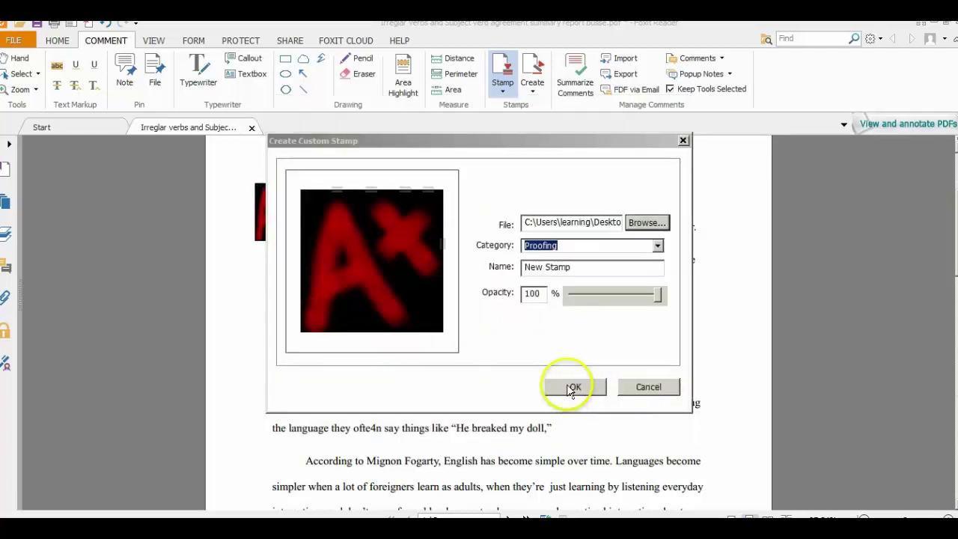
pyautogui.click(587, 394)
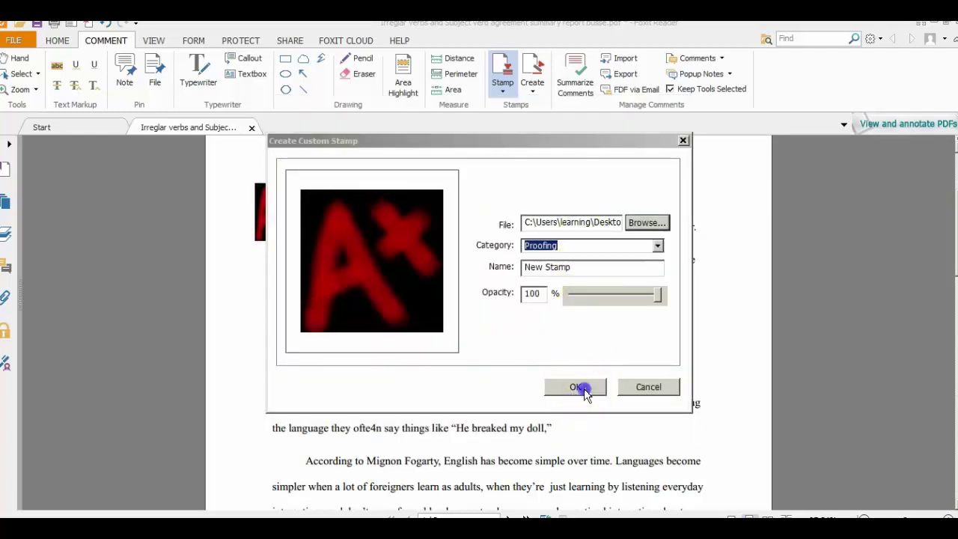
pyautogui.click(619, 383)
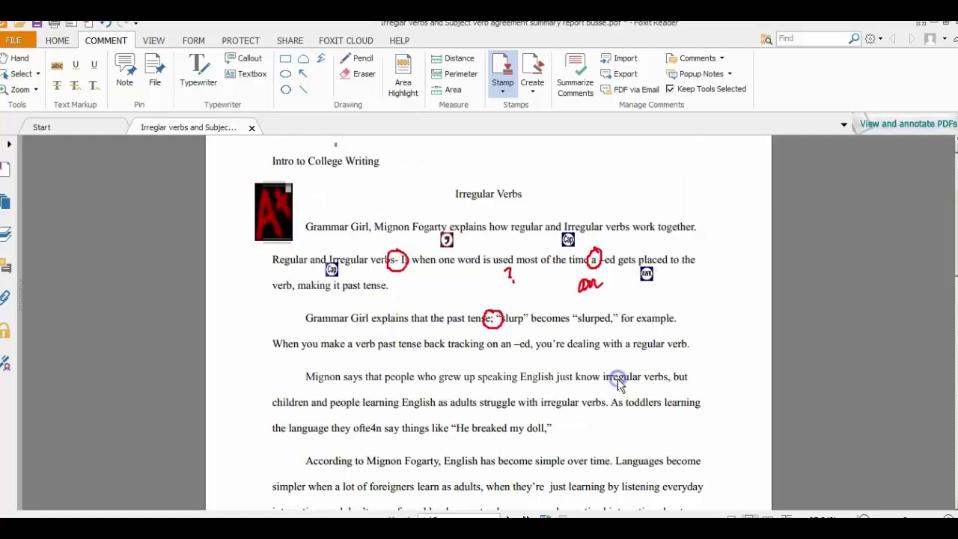
# Step: Select the New Stamp A+ stamp and close the Stamps panel
pyautogui.click(195, 216)
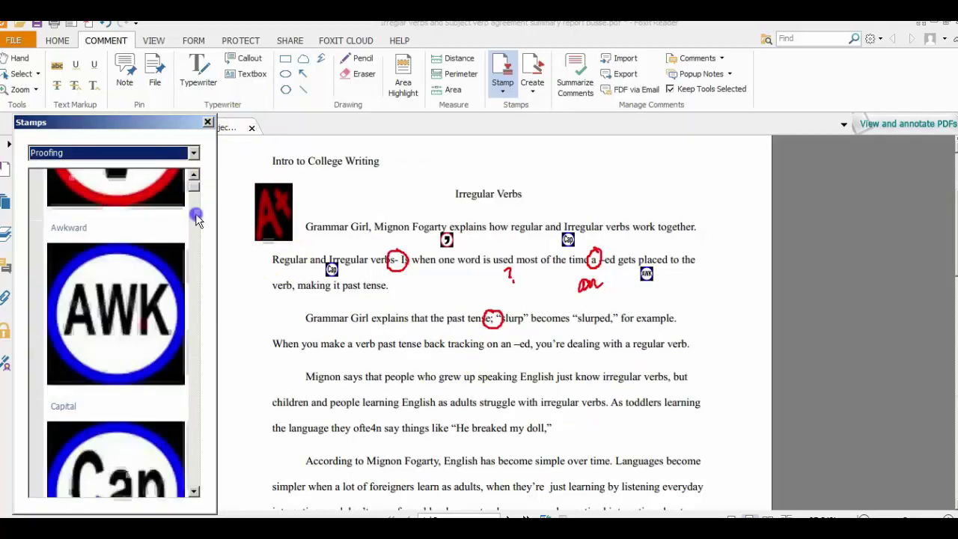
pyautogui.click(199, 463)
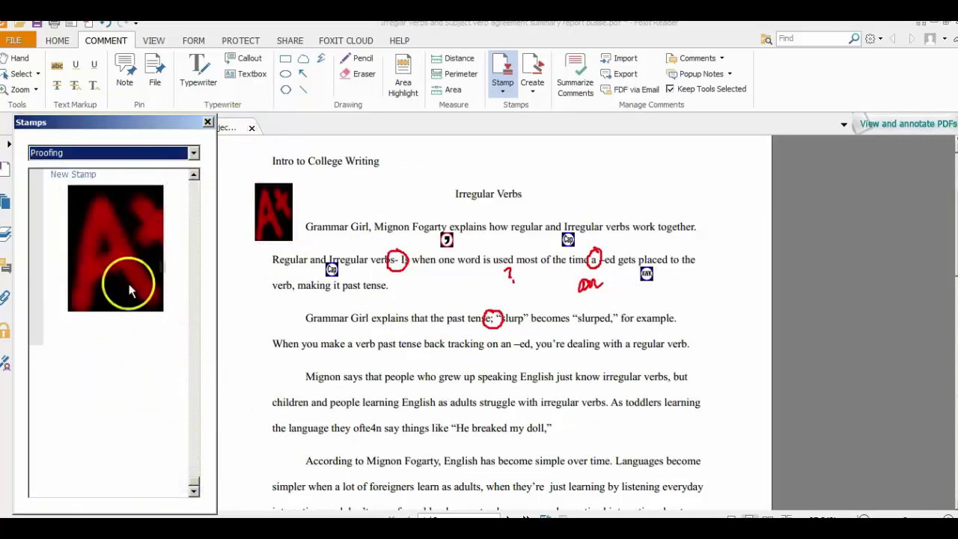
pyautogui.click(129, 291)
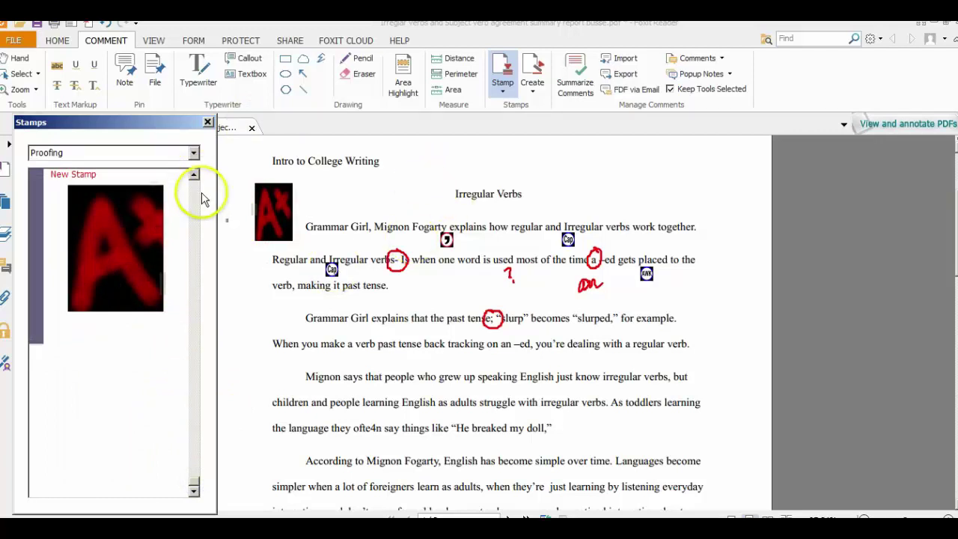
pyautogui.click(209, 122)
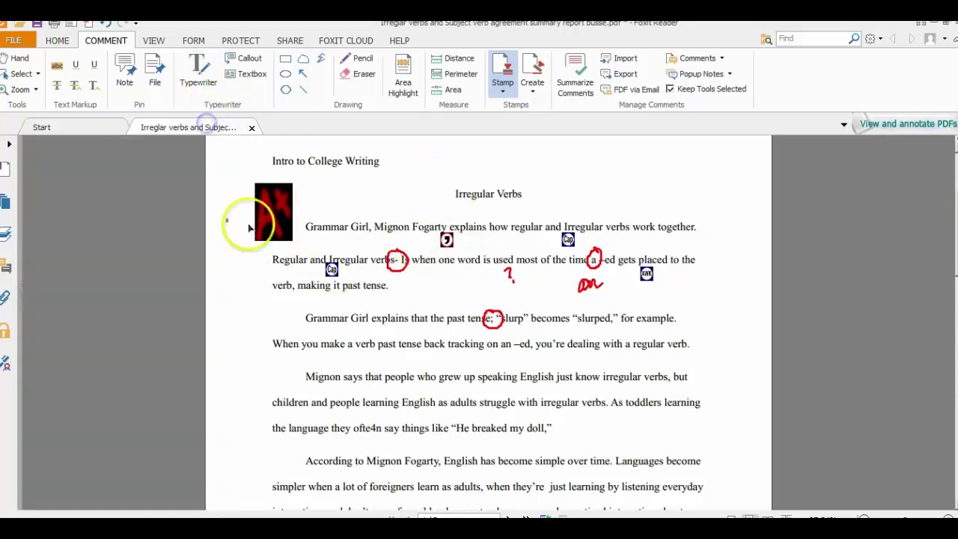
# Step: Minimize Foxit, launch IrfanView, and open camera.jpg from the recent files list
pyautogui.click(936, 25)
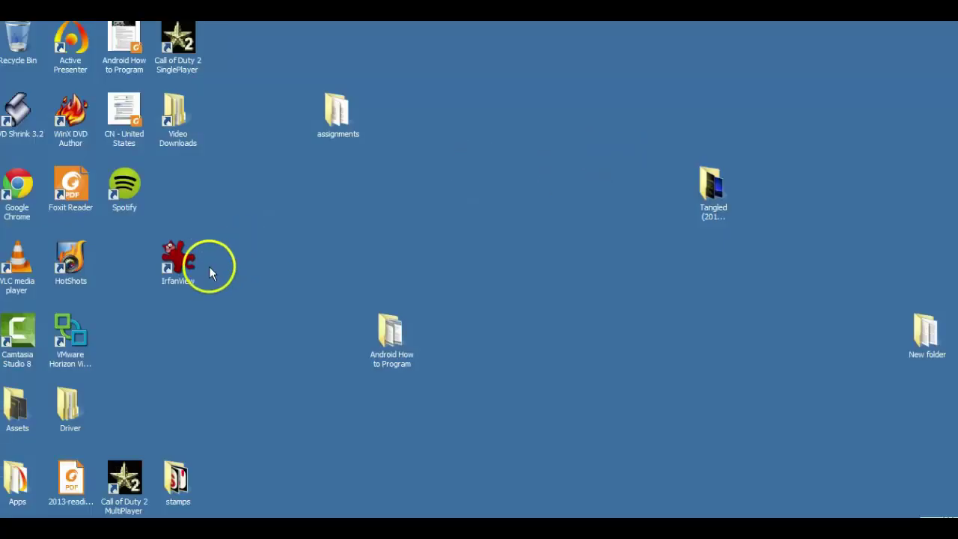
pyautogui.doubleClick(180, 264)
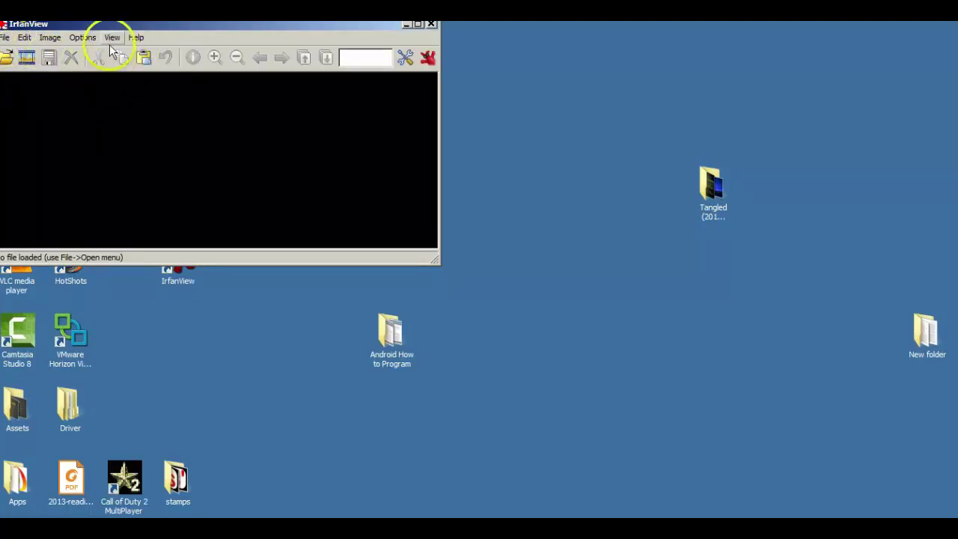
pyautogui.click(58, 109)
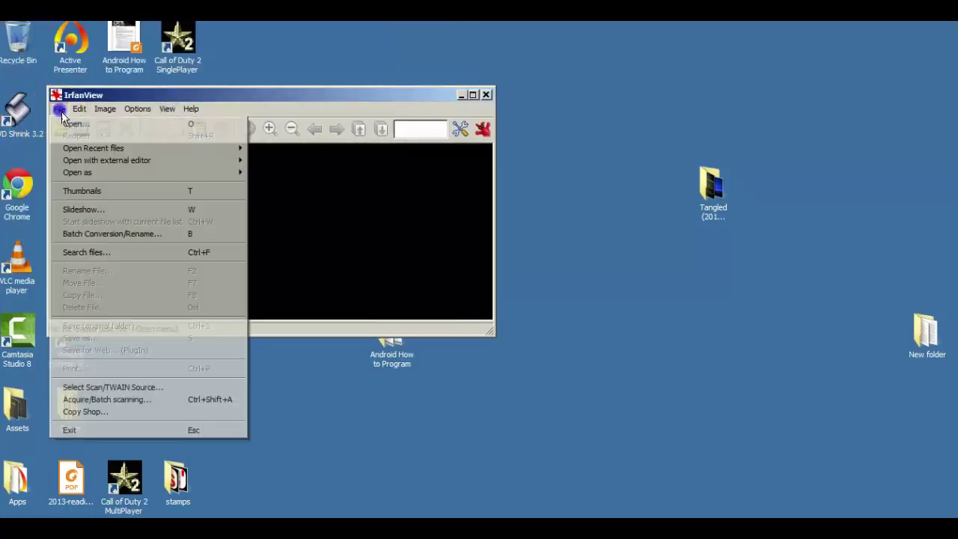
pyautogui.press('Right')
pyautogui.press('Right')
pyautogui.click(55, 108)
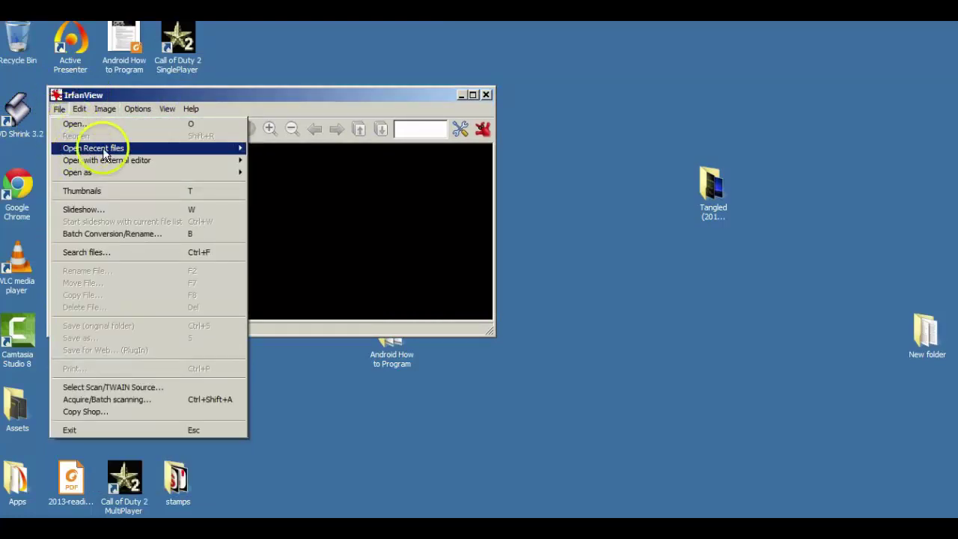
pyautogui.moveTo(109, 148)
pyautogui.click(274, 148)
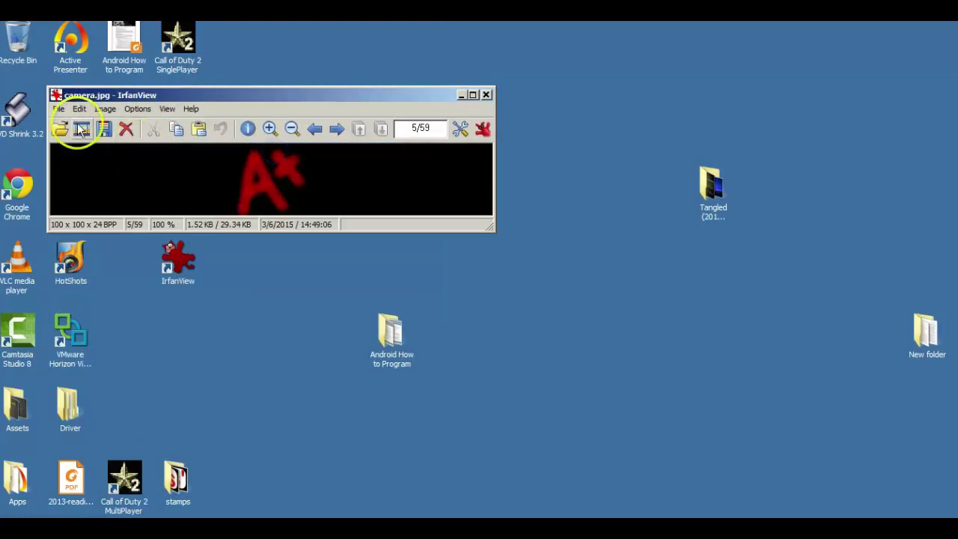
# Step: Set camera.jpg's resolution to 500 x 500 DPI in Image Information
pyautogui.click(137, 109)
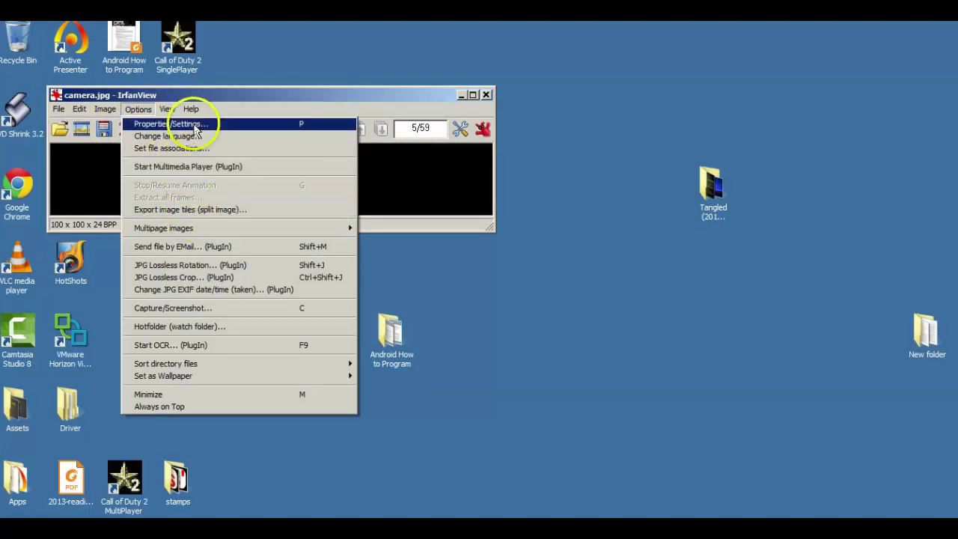
pyautogui.click(198, 131)
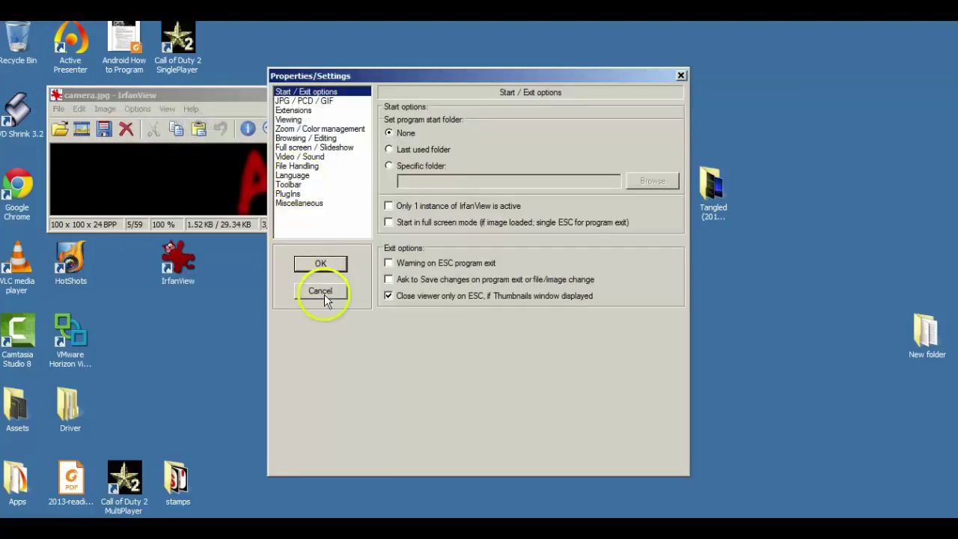
pyautogui.click(320, 291)
pyautogui.click(106, 109)
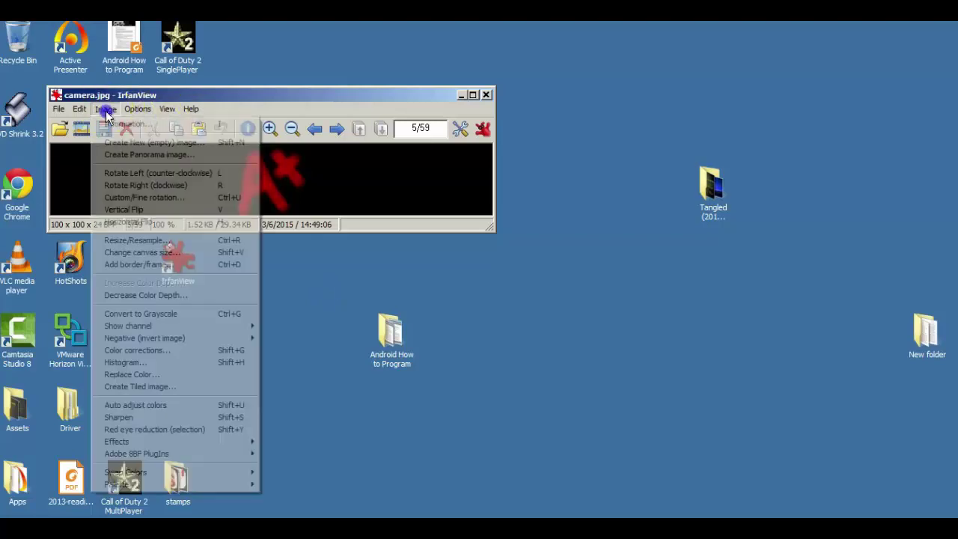
pyautogui.click(112, 124)
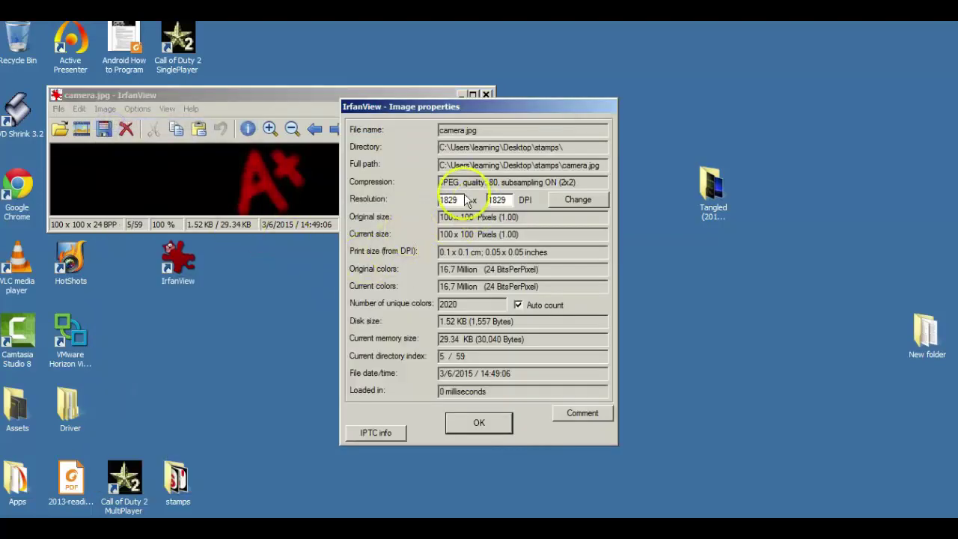
pyautogui.write('5')
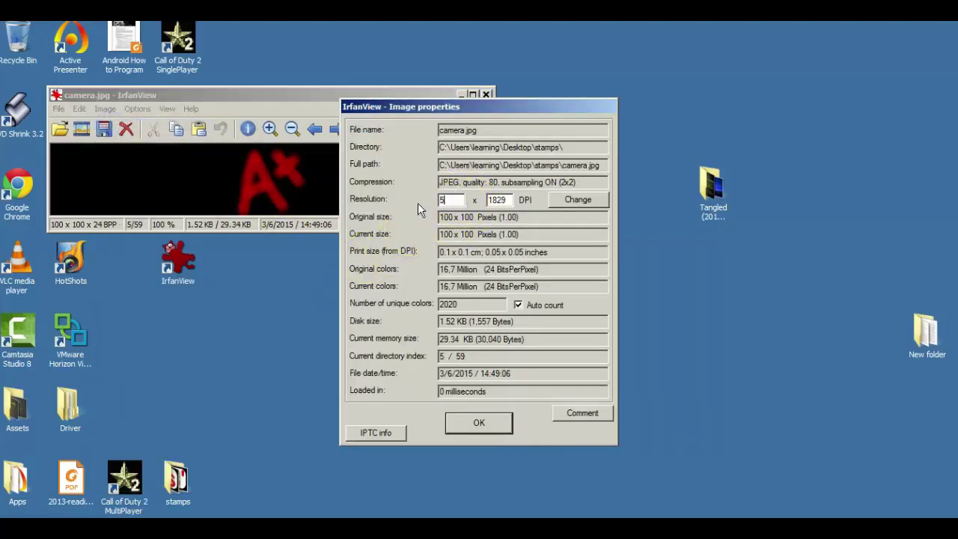
pyautogui.write('00')
pyautogui.press('Tab')
pyautogui.write('500')
pyautogui.click(440, 227)
pyautogui.click(589, 200)
pyautogui.click(462, 424)
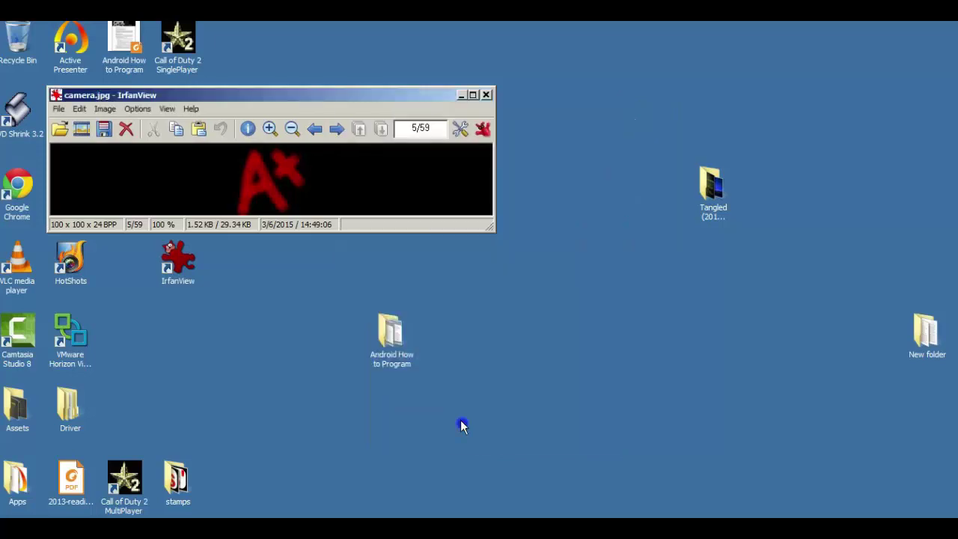
# Step: Save camera.jpg over the existing copy in the stamps folder, then close IrfanView
pyautogui.click(106, 134)
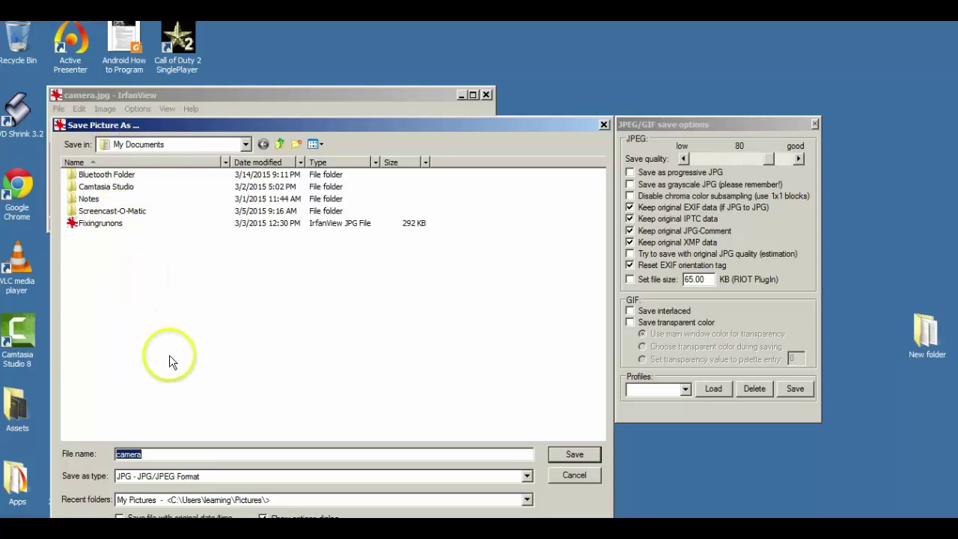
pyautogui.click(245, 145)
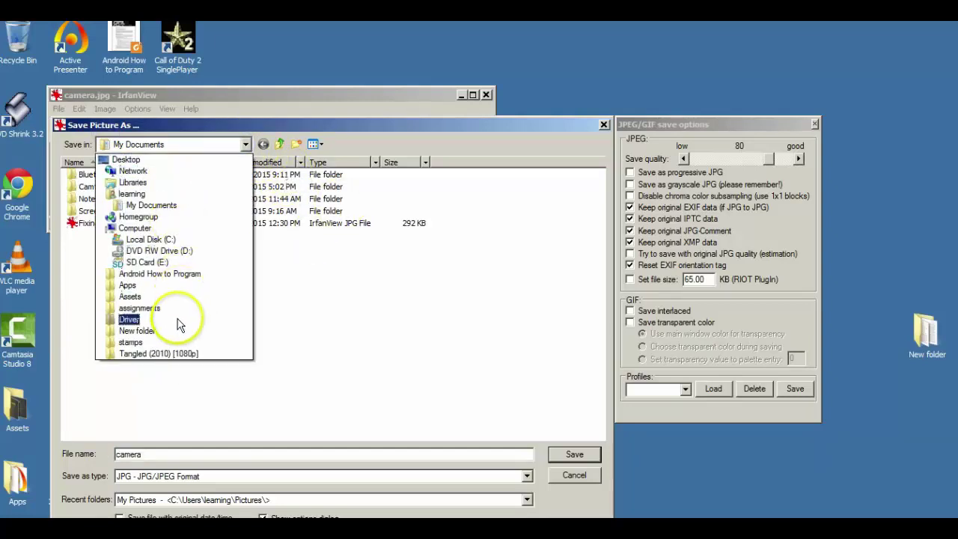
pyautogui.click(144, 342)
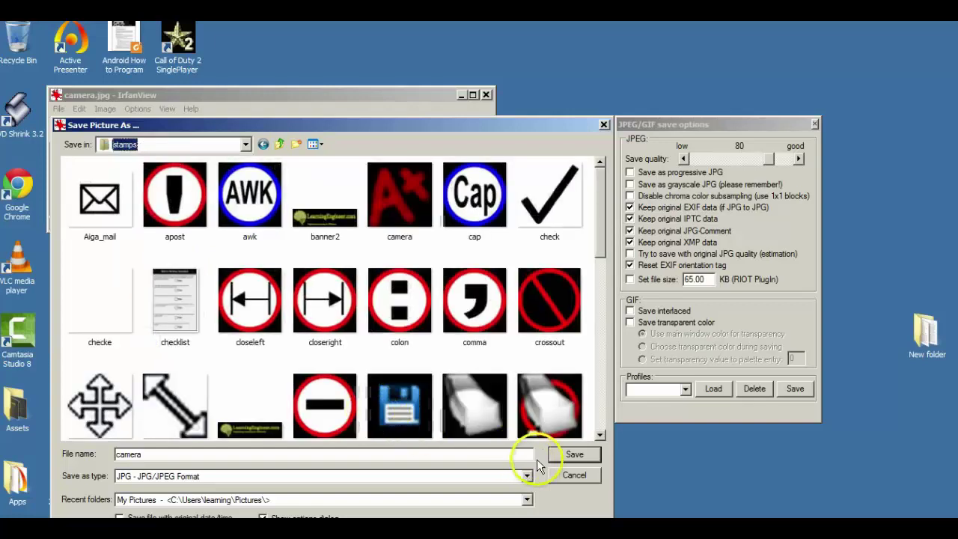
pyautogui.click(565, 459)
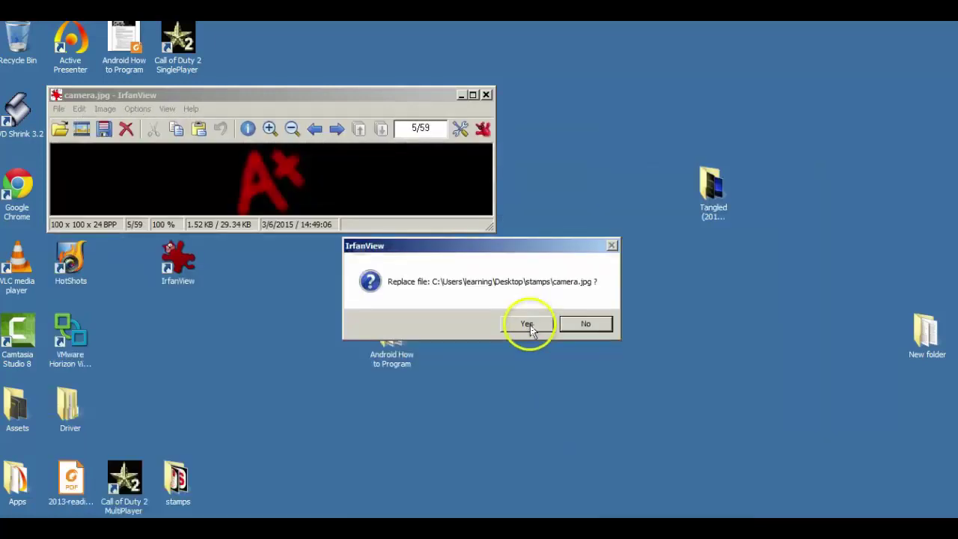
pyautogui.click(528, 324)
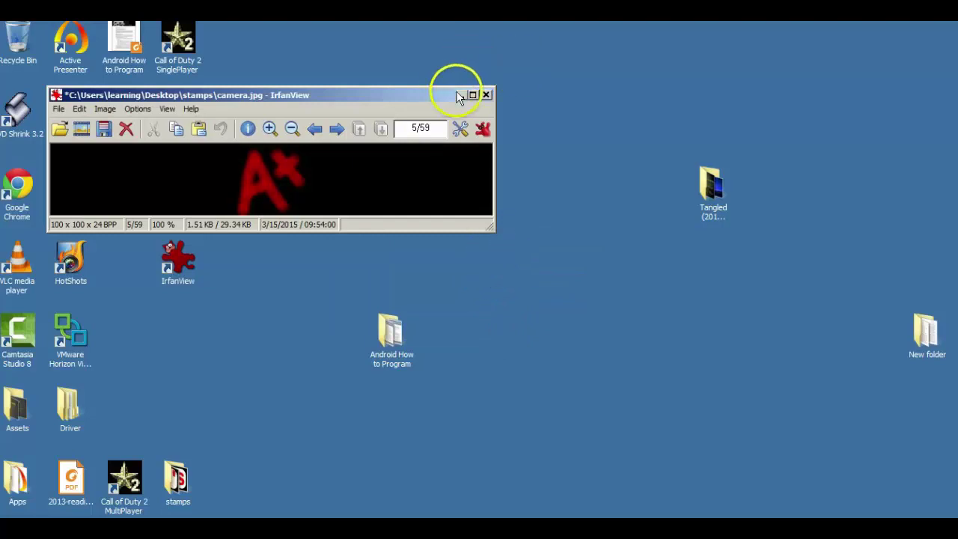
pyautogui.click(487, 95)
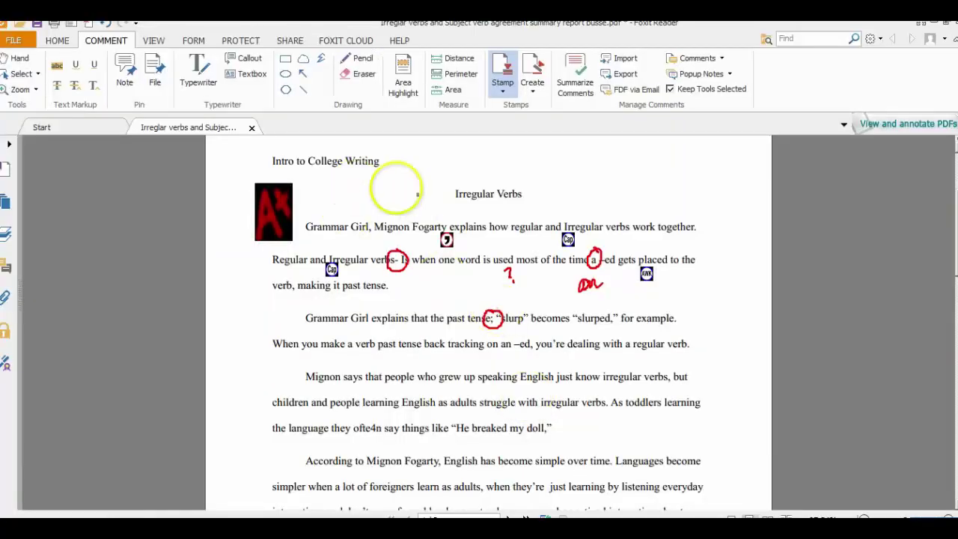
# Step: Edit New Stamp so its image is the re-saved stamps\camera.jpg
pyautogui.click(534, 93)
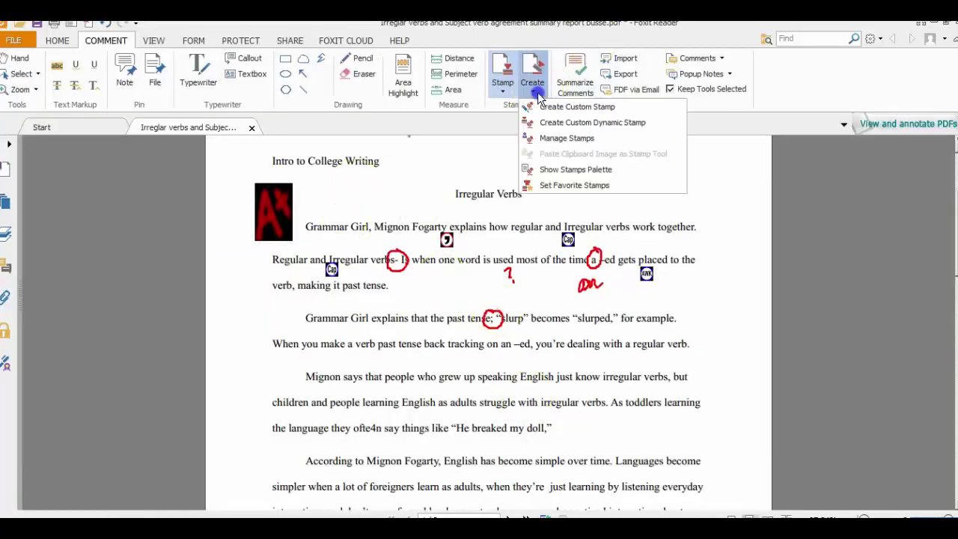
pyautogui.click(547, 138)
pyautogui.moveTo(492, 214); pyautogui.dragTo(507, 313)
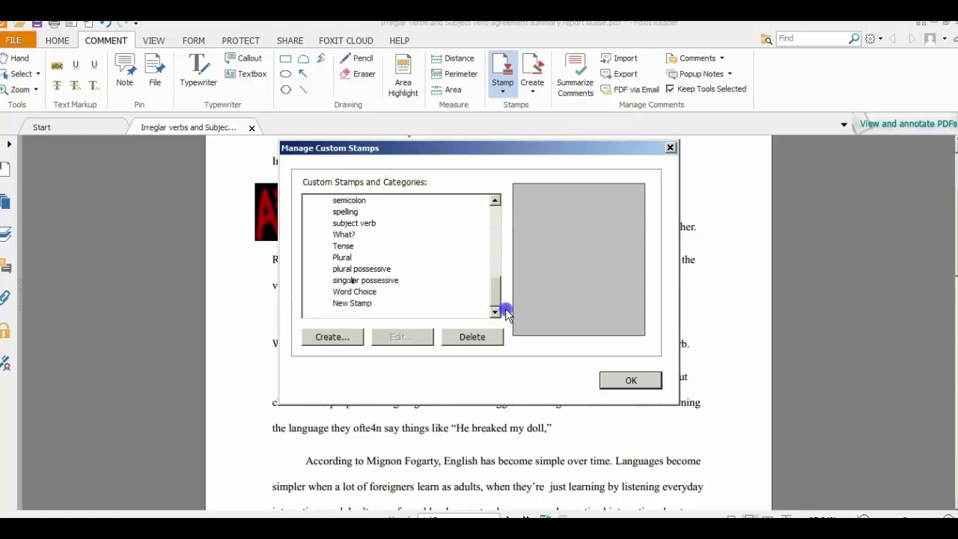
pyautogui.click(386, 303)
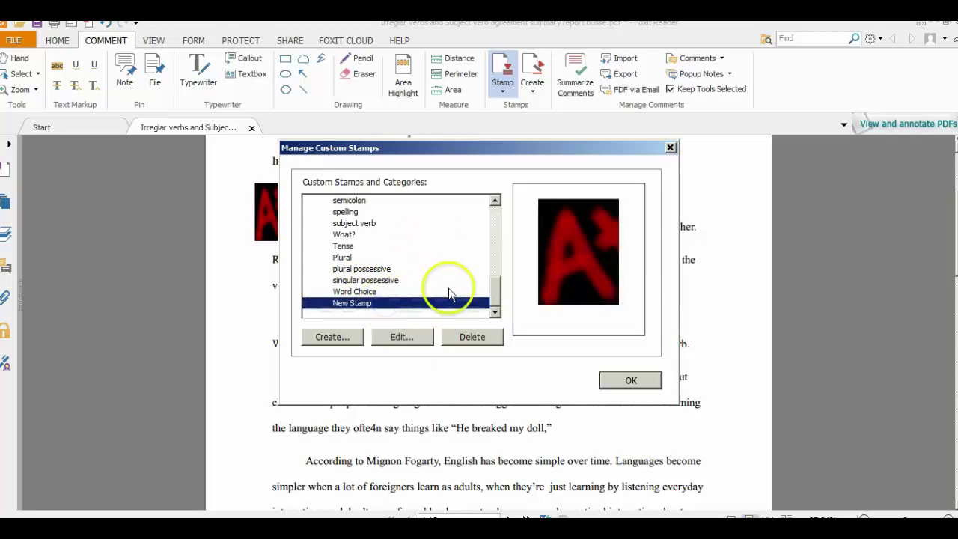
pyautogui.click(404, 338)
pyautogui.click(645, 223)
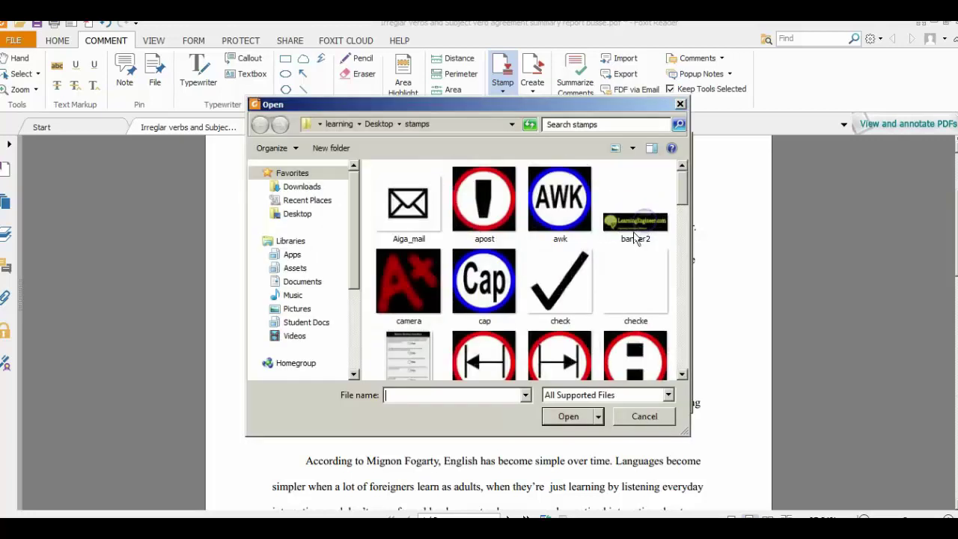
pyautogui.click(410, 284)
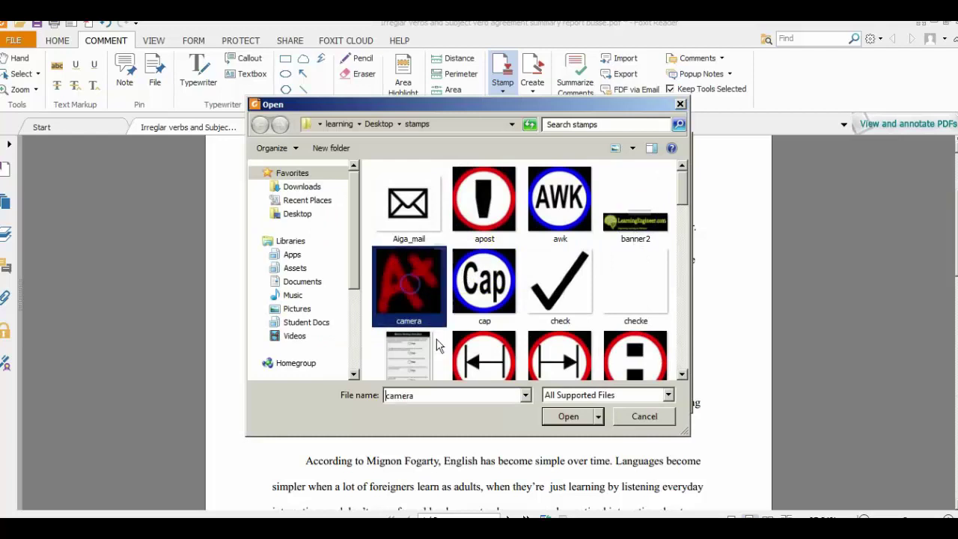
pyautogui.click(567, 417)
pyautogui.click(575, 388)
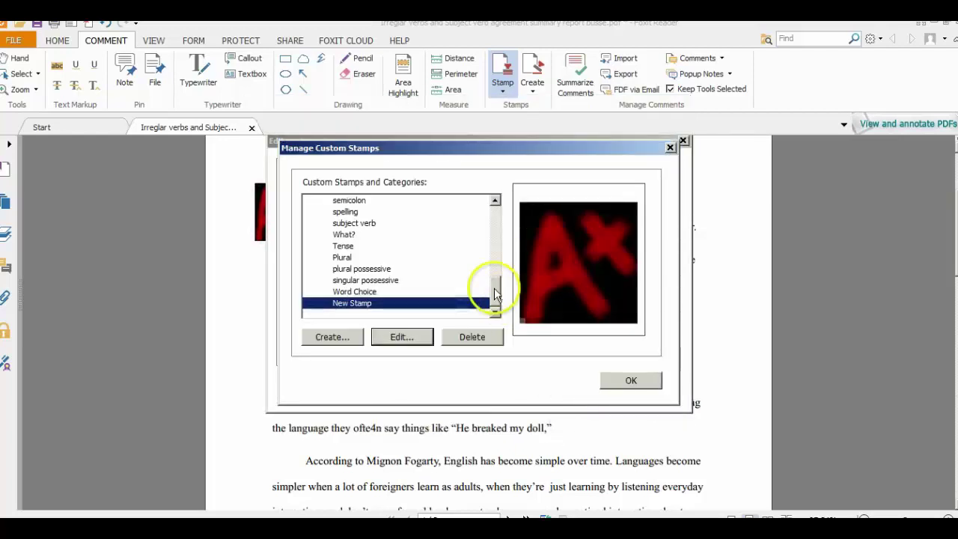
pyautogui.click(623, 381)
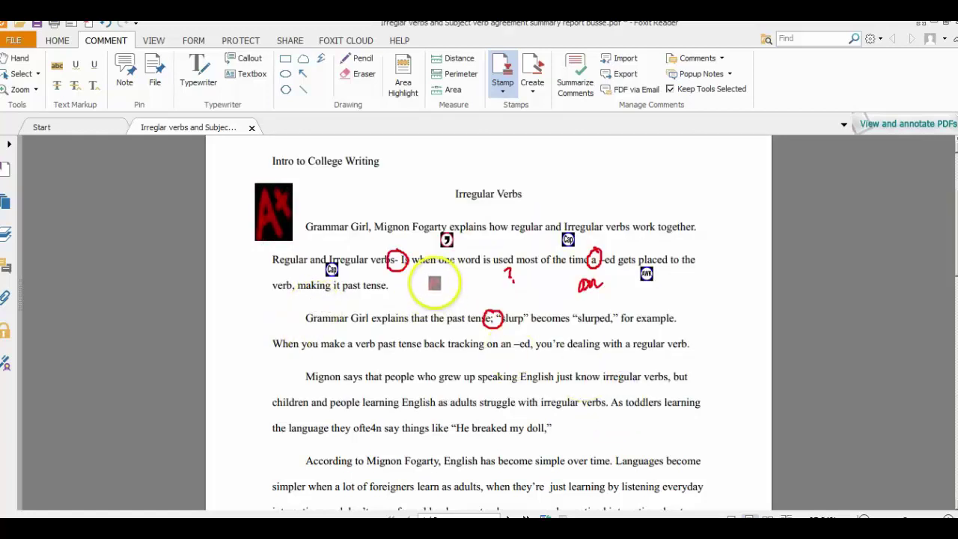
# Step: Stamp two small A+ marks below "one word" and near "used most" in the first paragraph
pyautogui.click(428, 292)
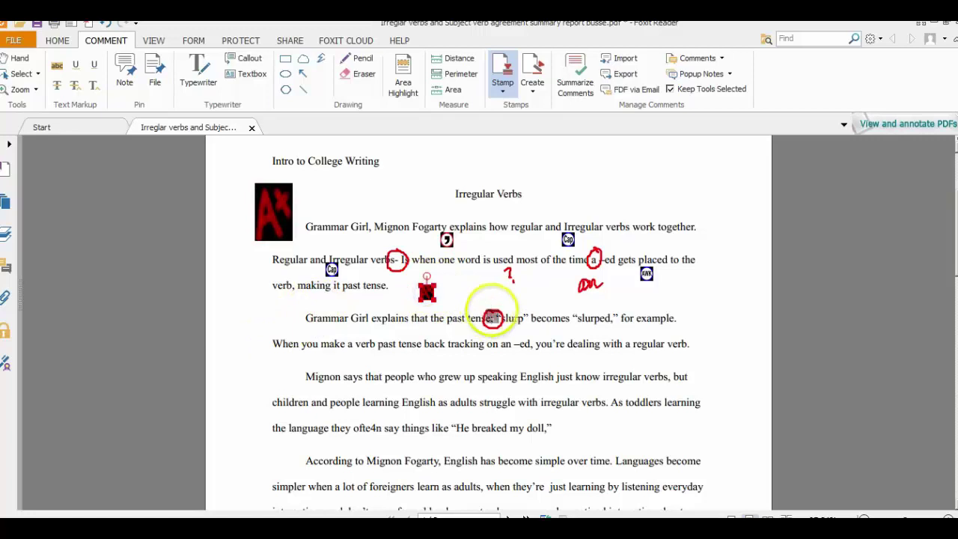
pyautogui.click(484, 284)
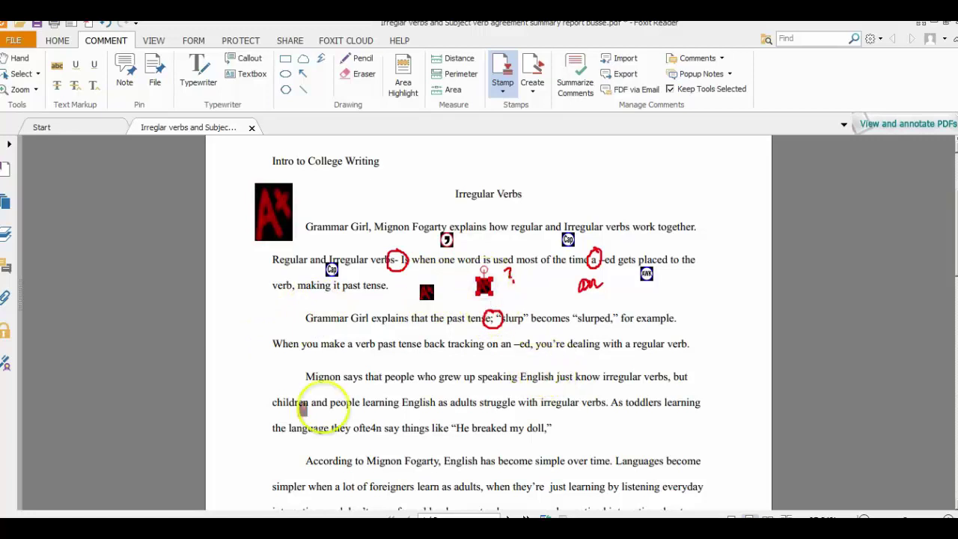